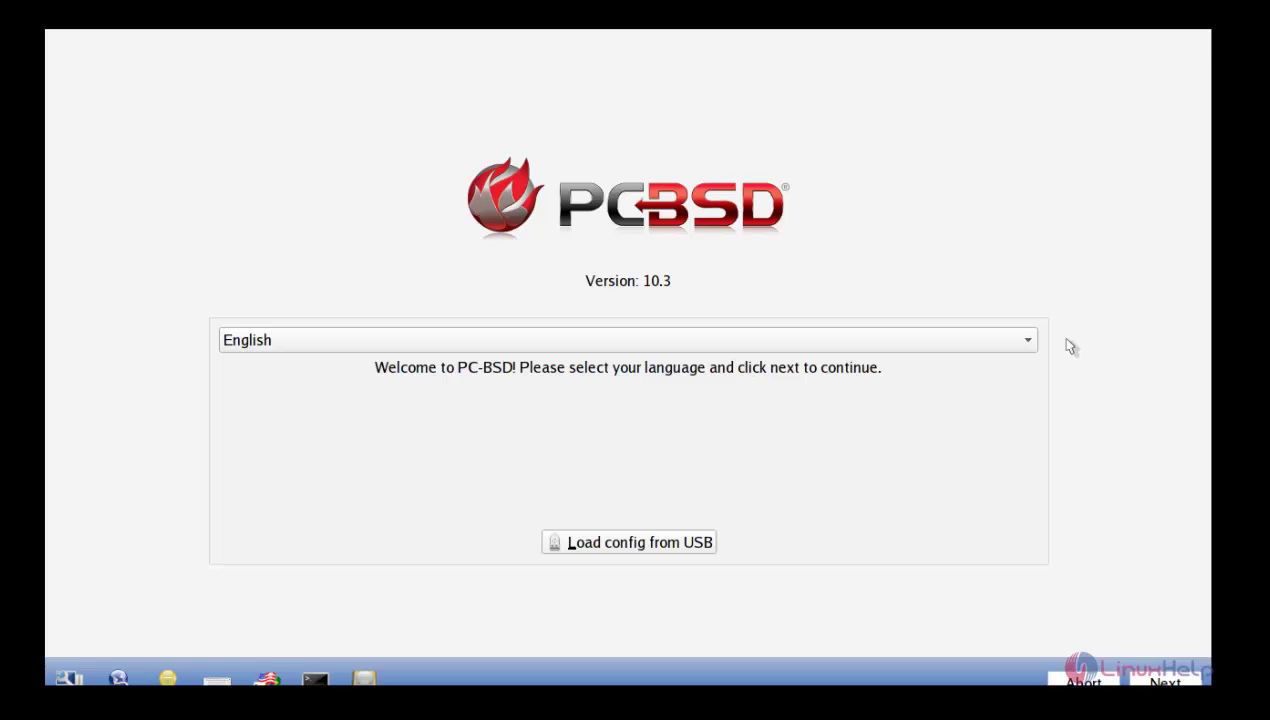
Step: Keep English as the installer language and advance to System Selection
left_click(1021, 346)
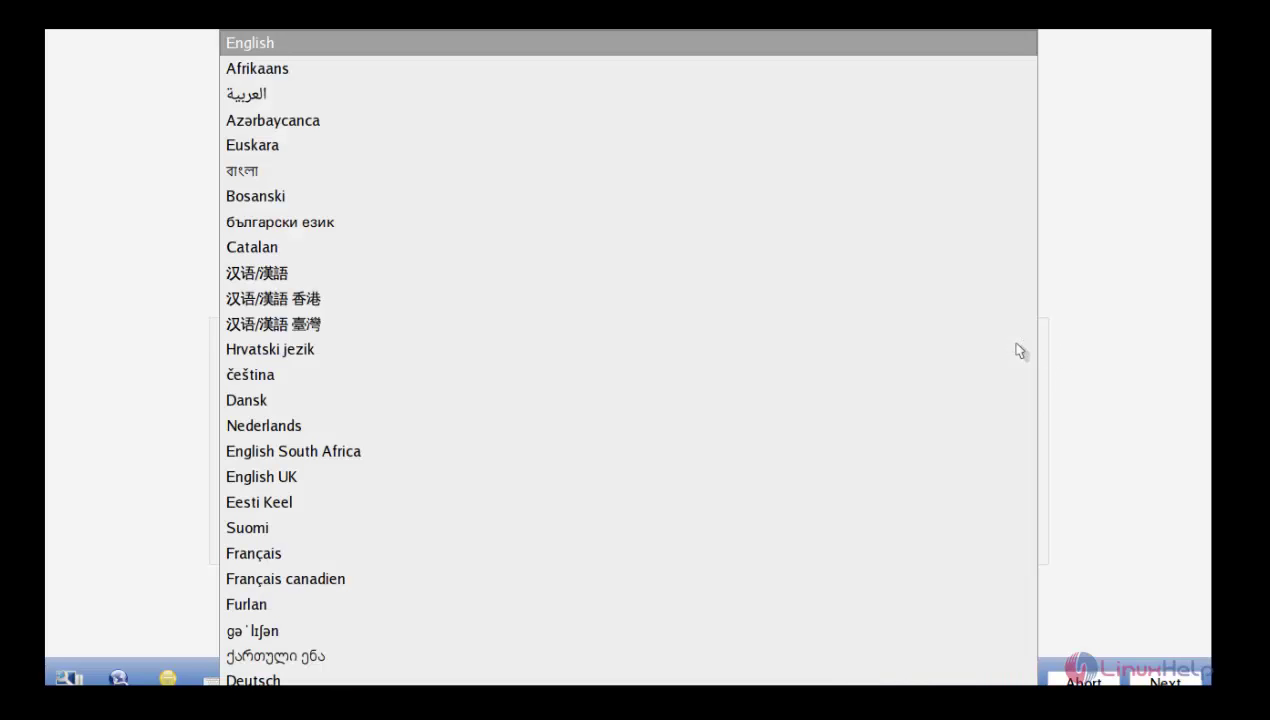
left_click(717, 40)
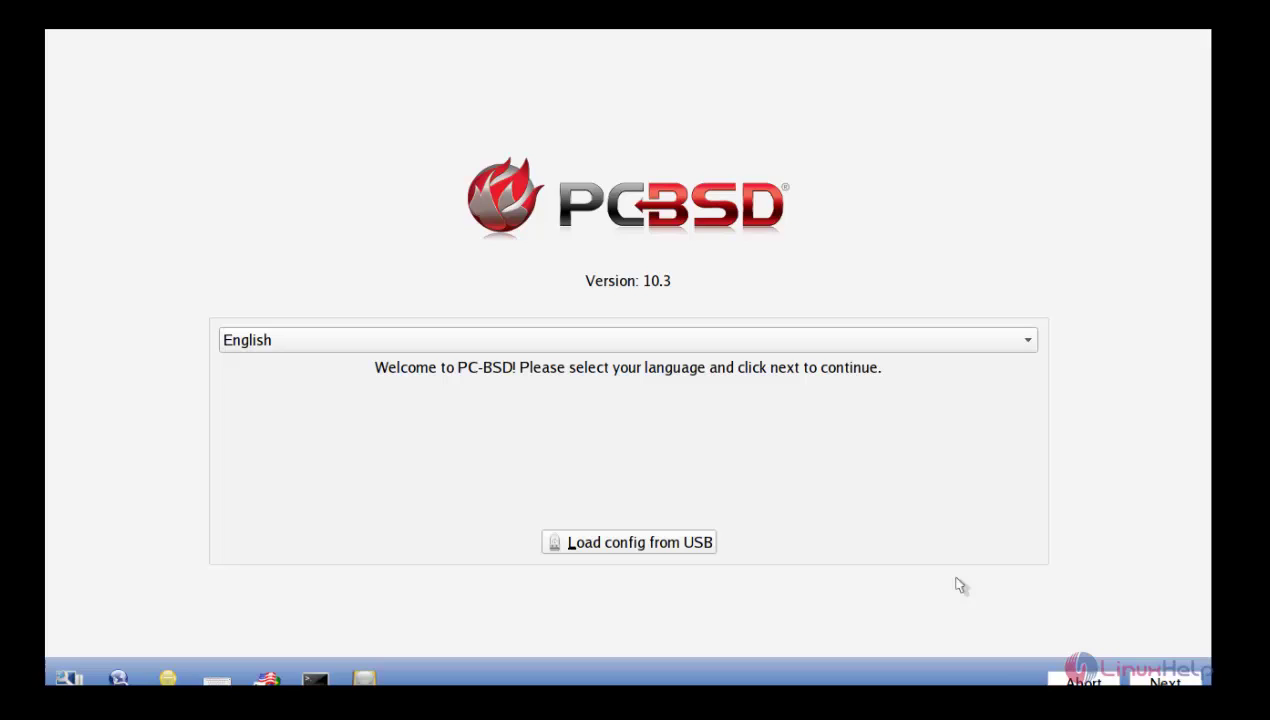
left_click(1165, 682)
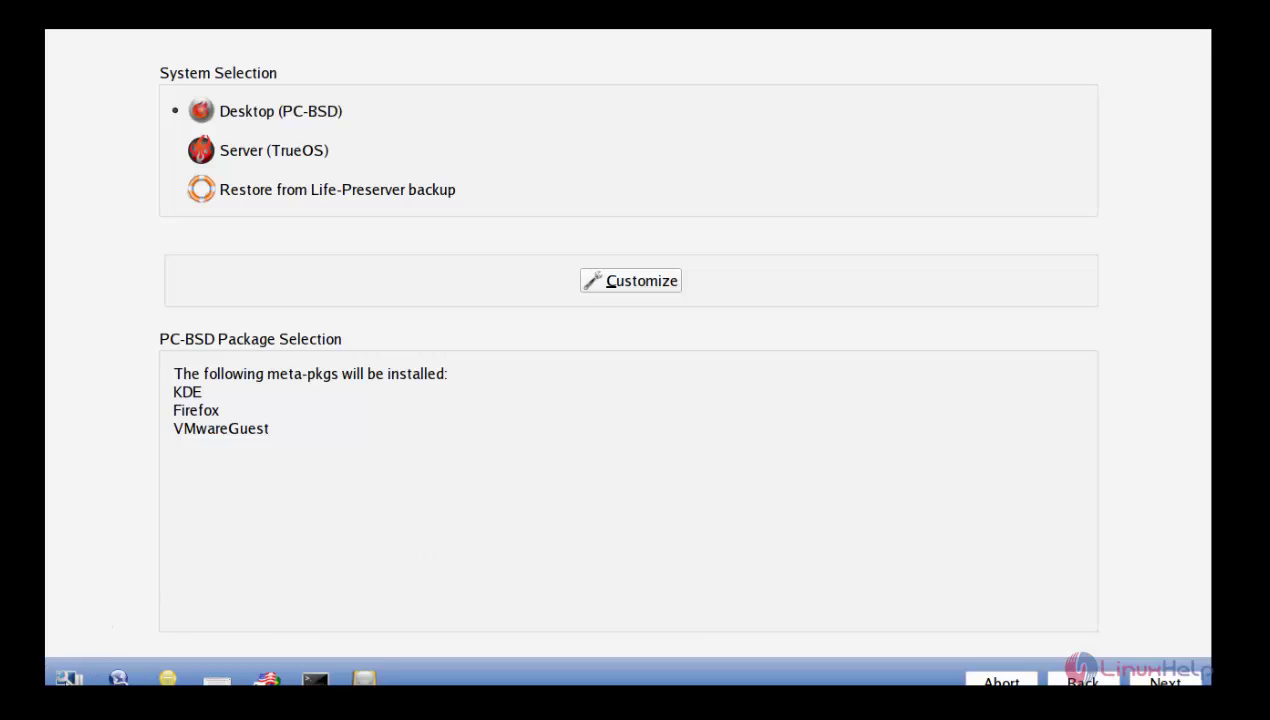
Step: Review the detected hardware (1280x768 video, em0 Ethernet, pcm0 sound, no wifi) and return to System Selection
left_click(1080, 681)
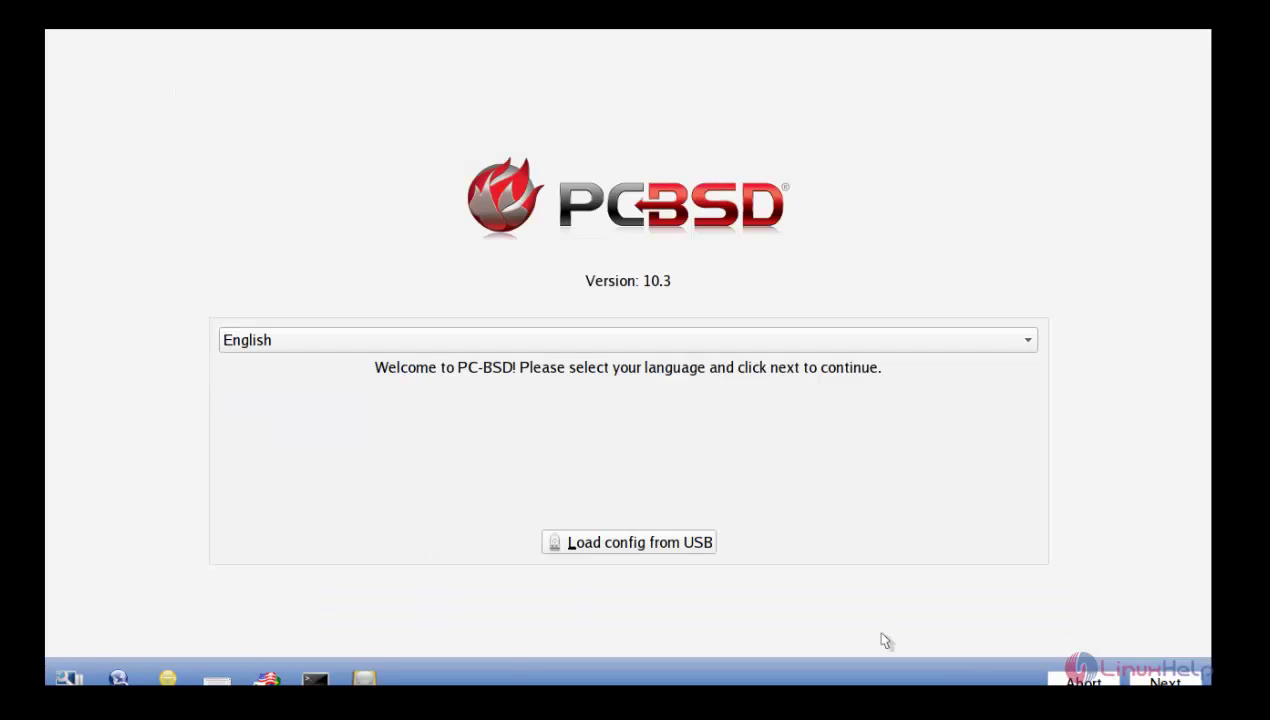
left_click(72, 677)
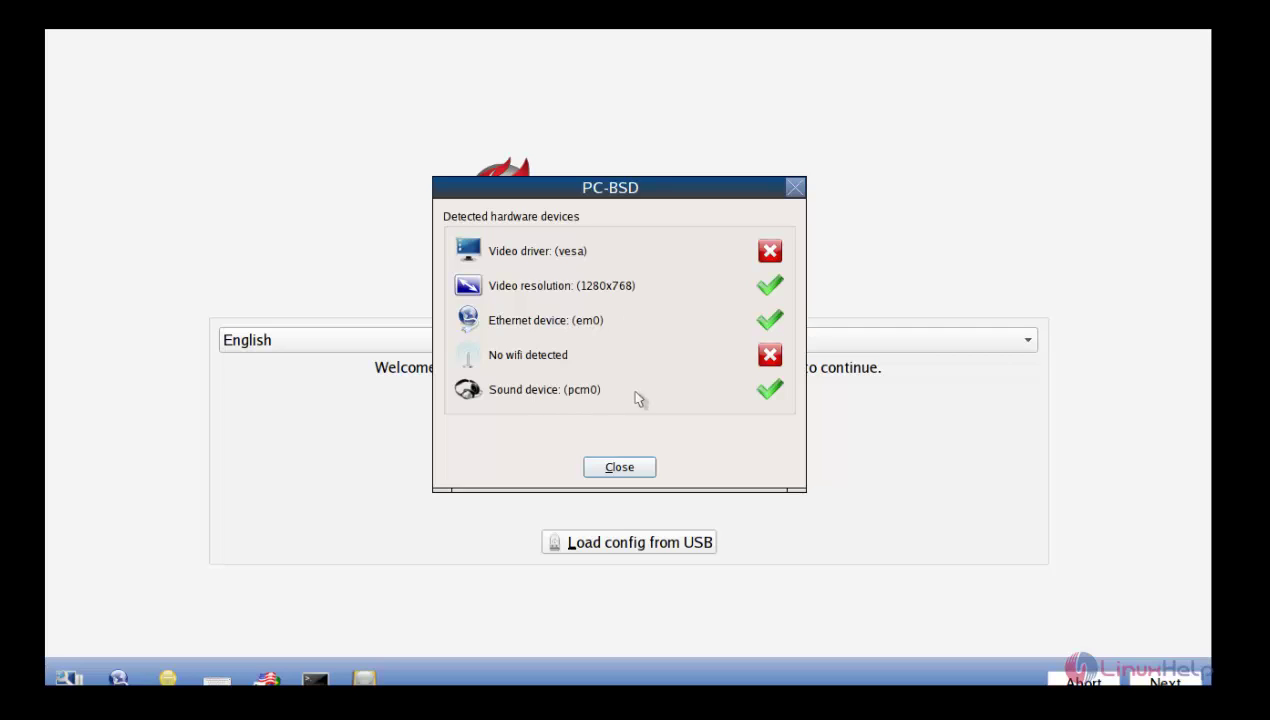
left_click(640, 468)
left_click(1164, 680)
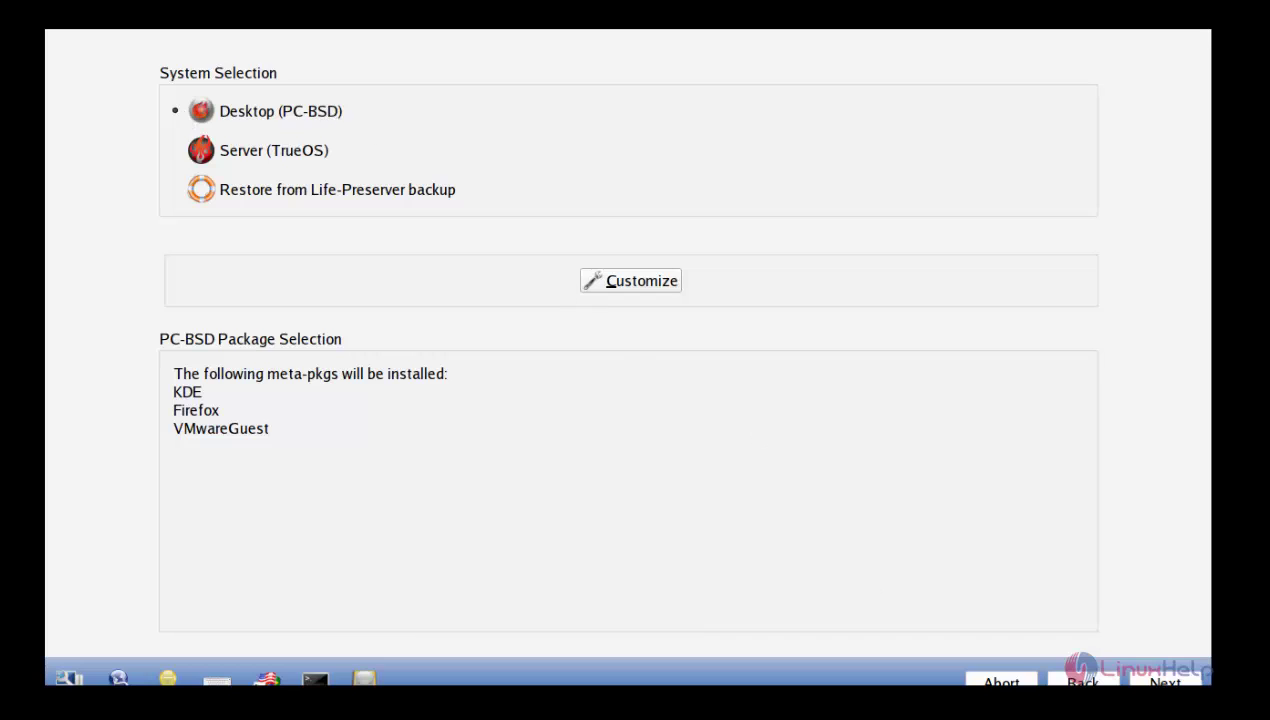
Step: Glance at Disk Selection, then return and expand the Desktop group in package customization
left_click(1187, 677)
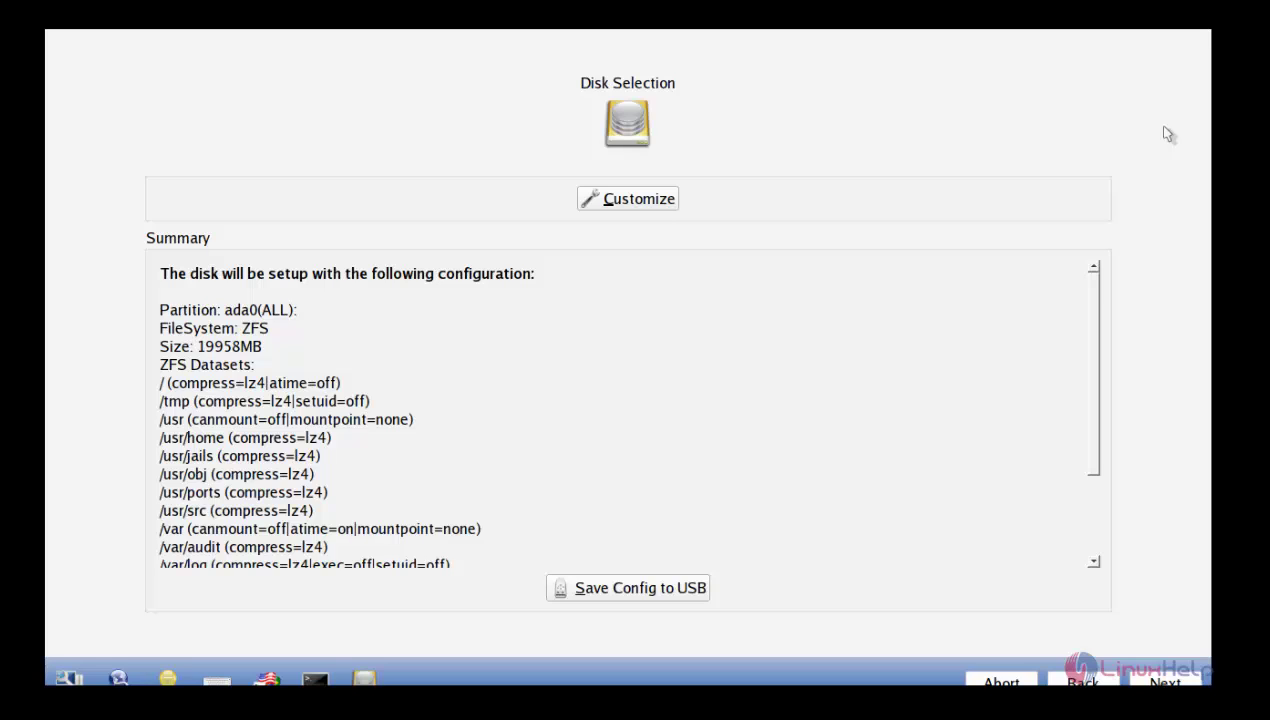
left_click(1077, 675)
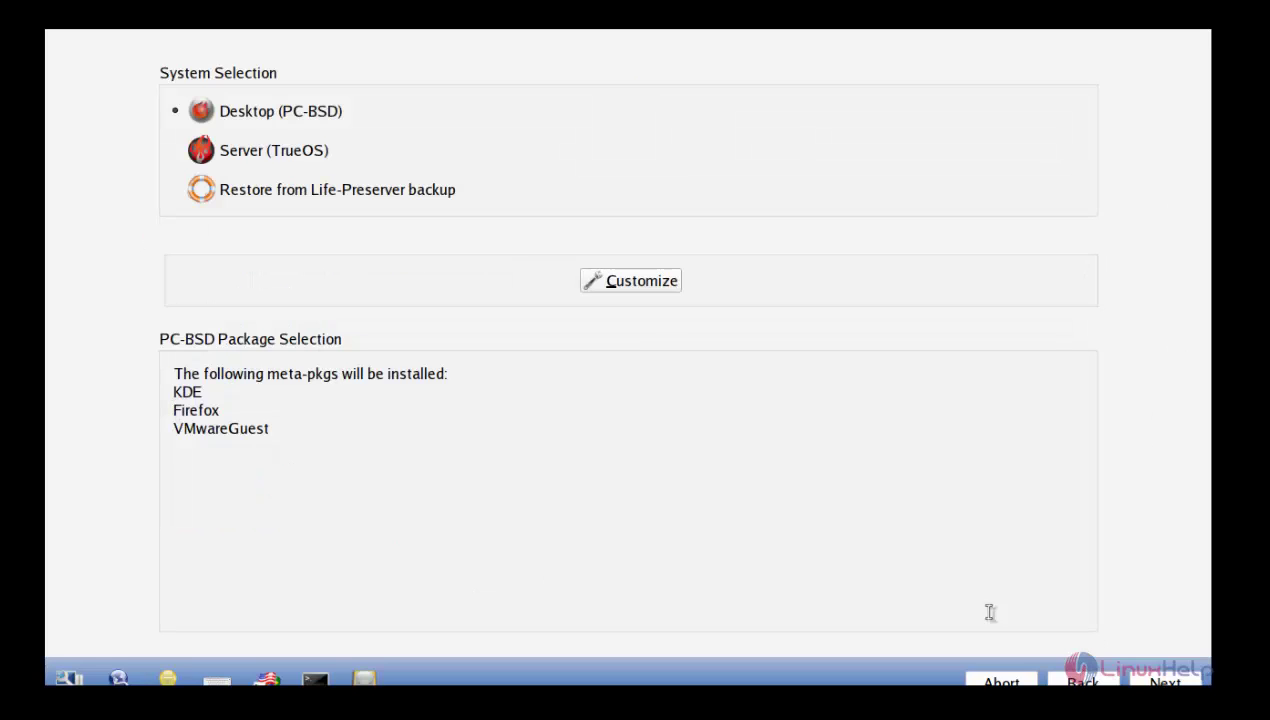
left_click(636, 281)
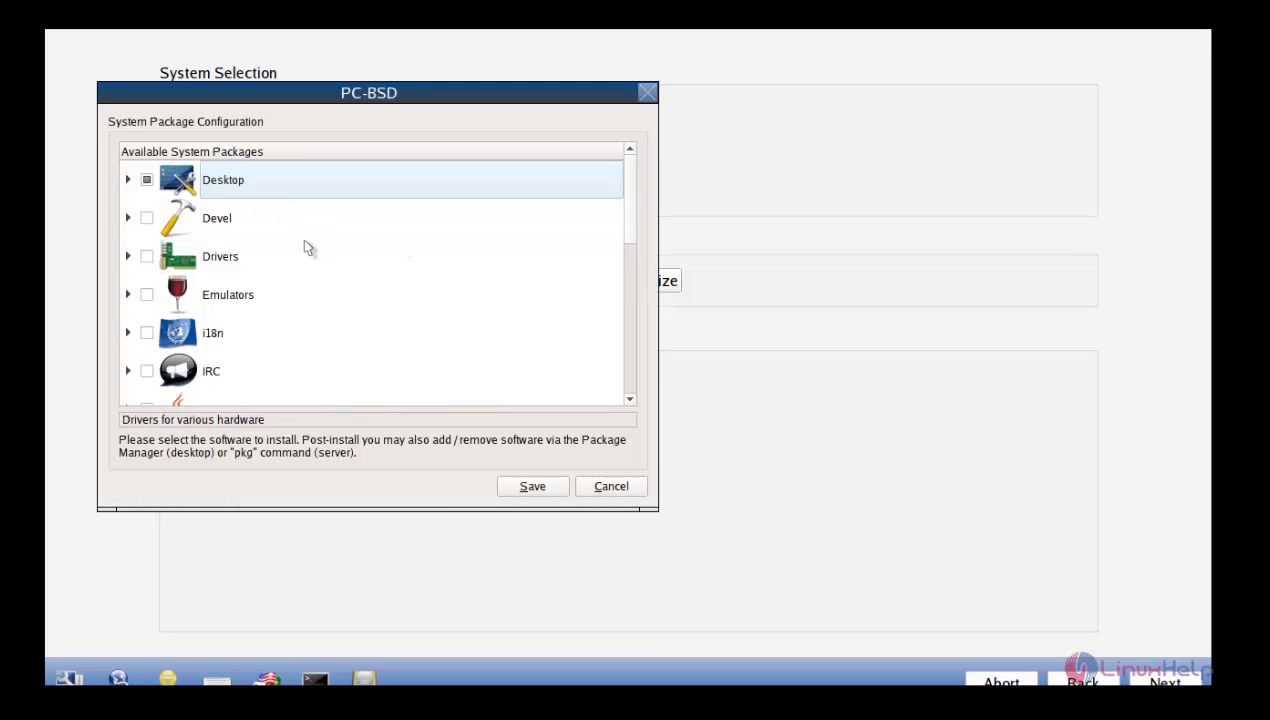
left_click(128, 180)
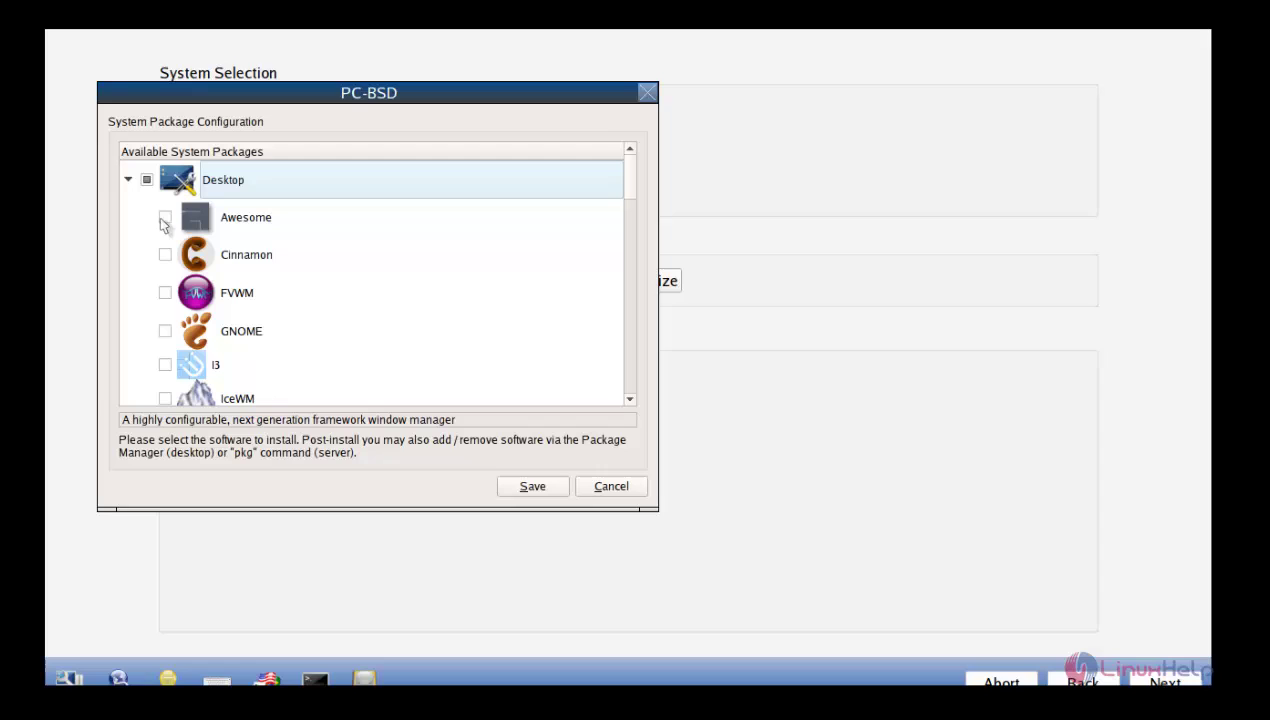
Step: Add the Awesome, Cinnamon, FVWM, Lumina and Mate desktops and save the package selection
left_click(165, 218)
left_click(165, 255)
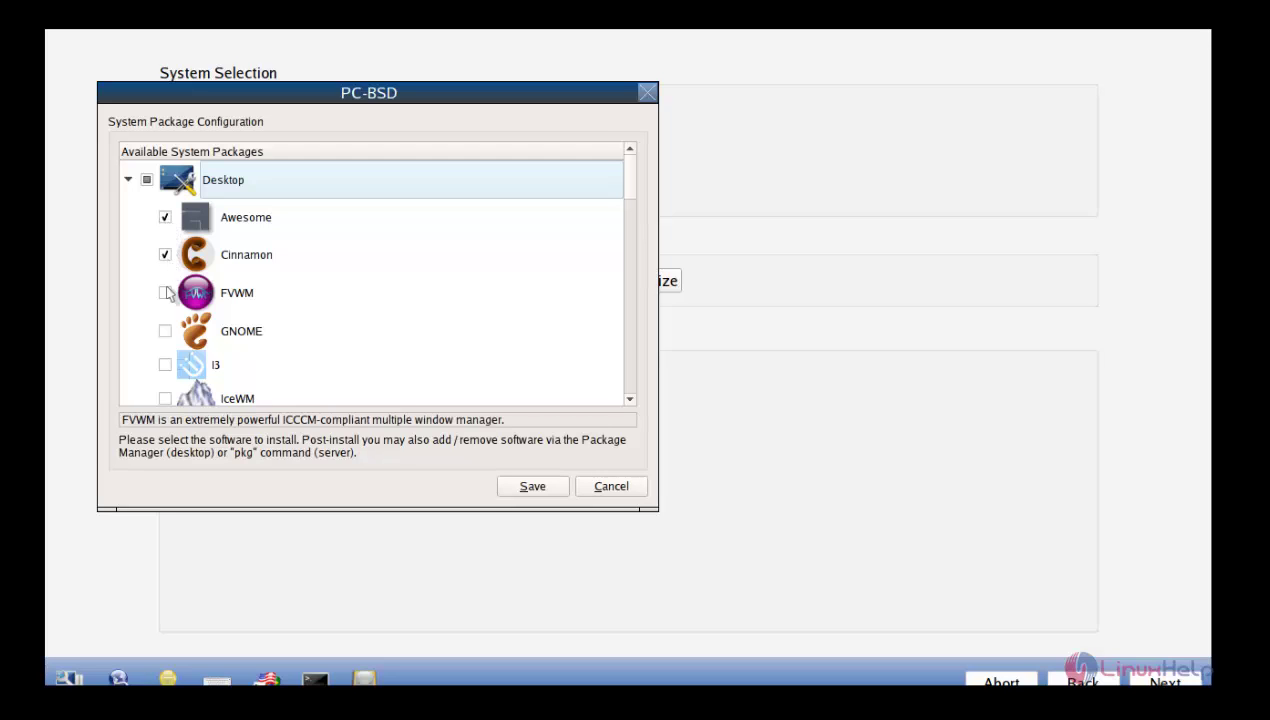
left_click(165, 293)
left_click_drag(629, 179, 632, 225)
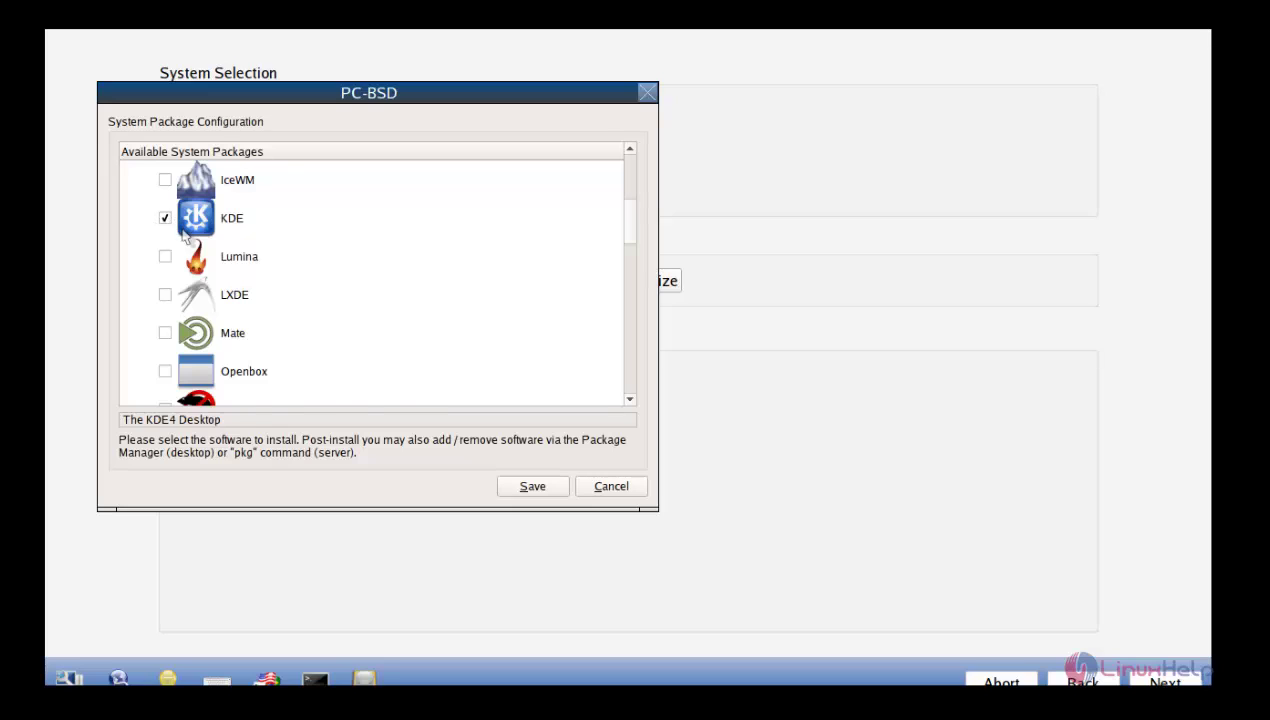
left_click(165, 256)
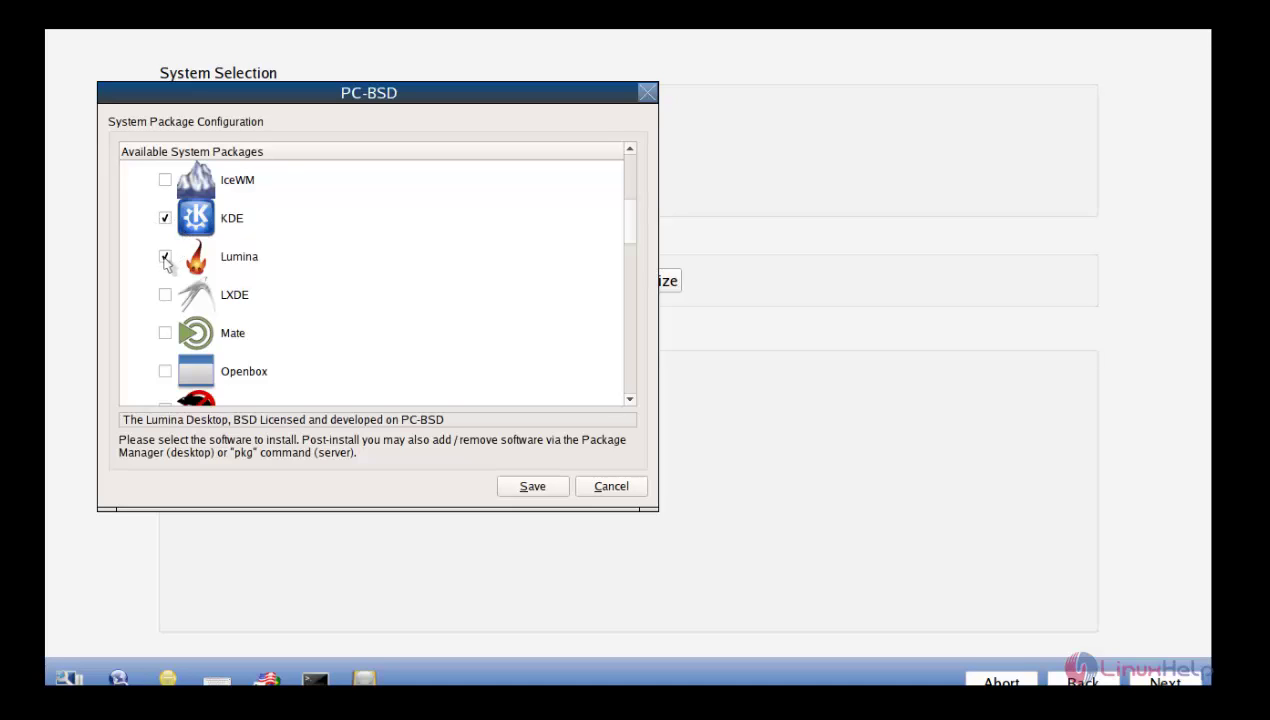
left_click(165, 332)
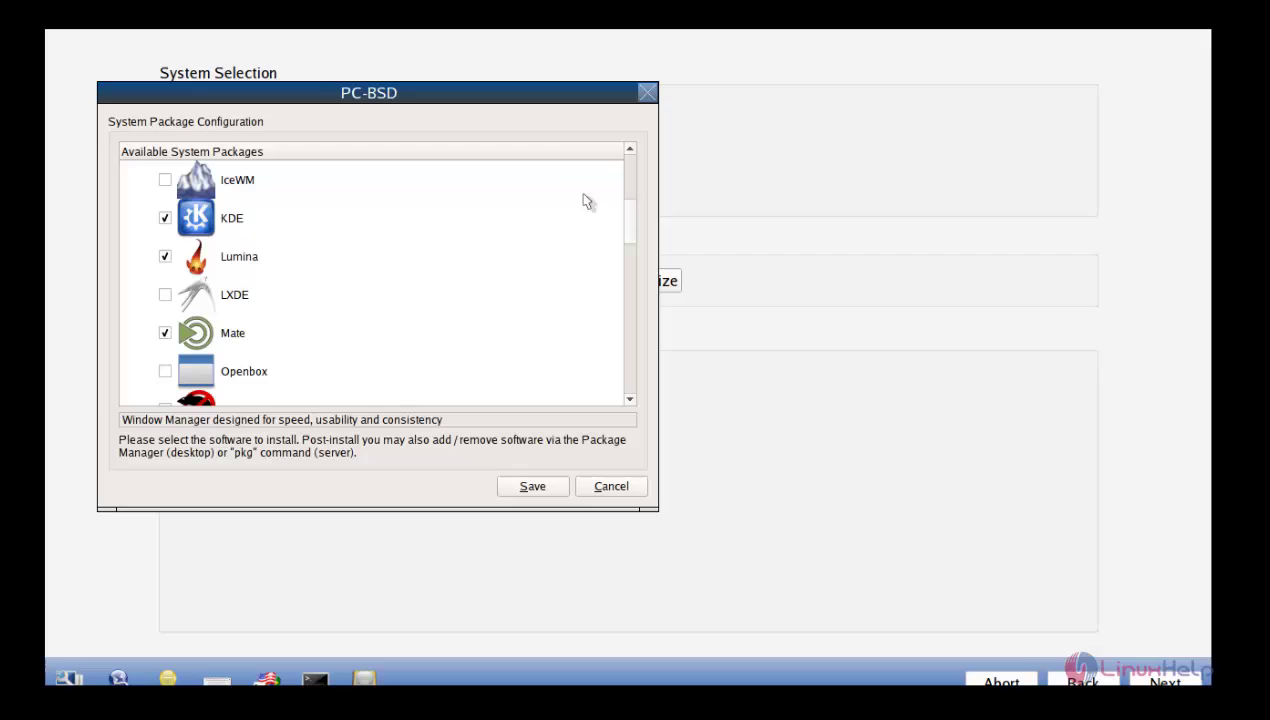
left_click_drag(635, 232, 629, 187)
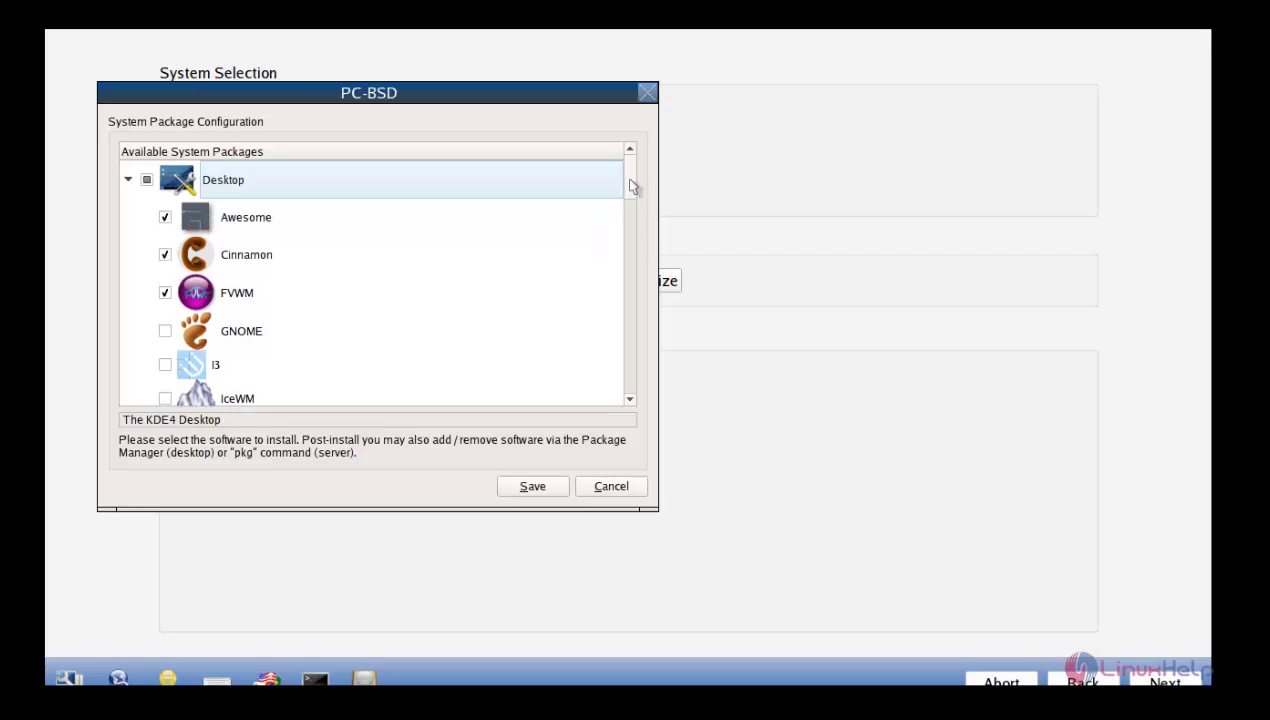
left_click(129, 180)
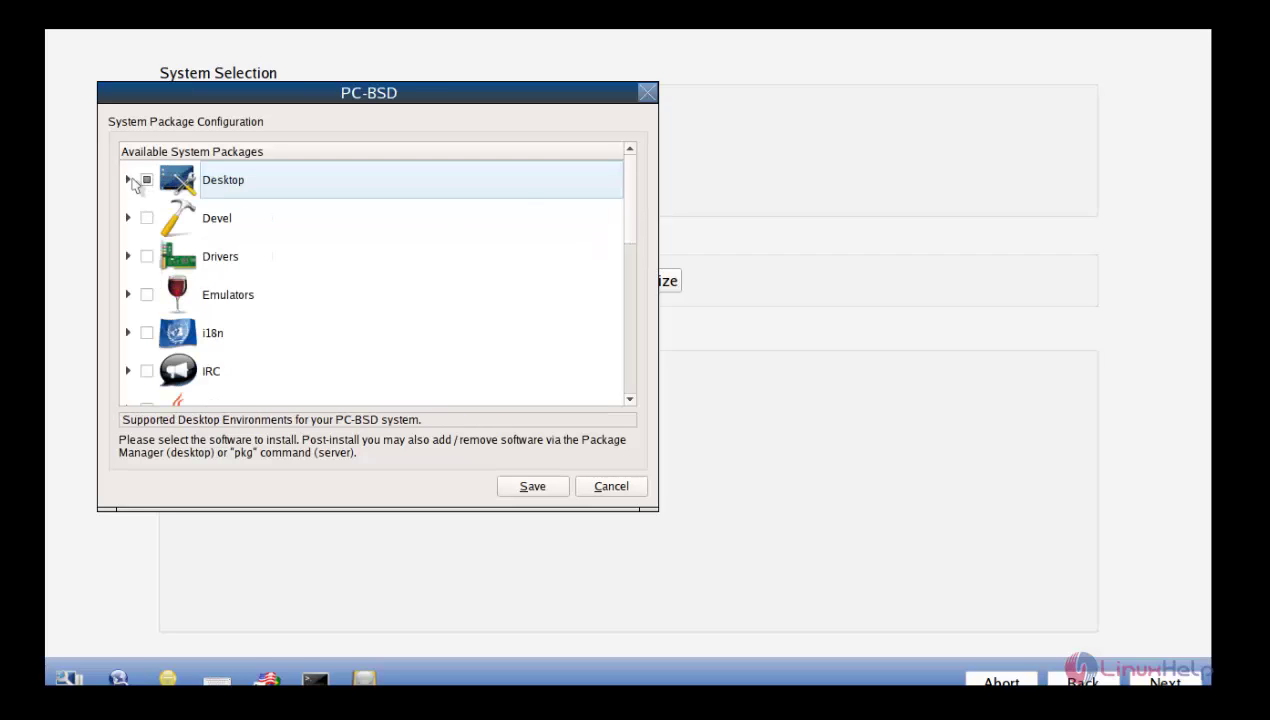
scroll(270, 248, "down", 2)
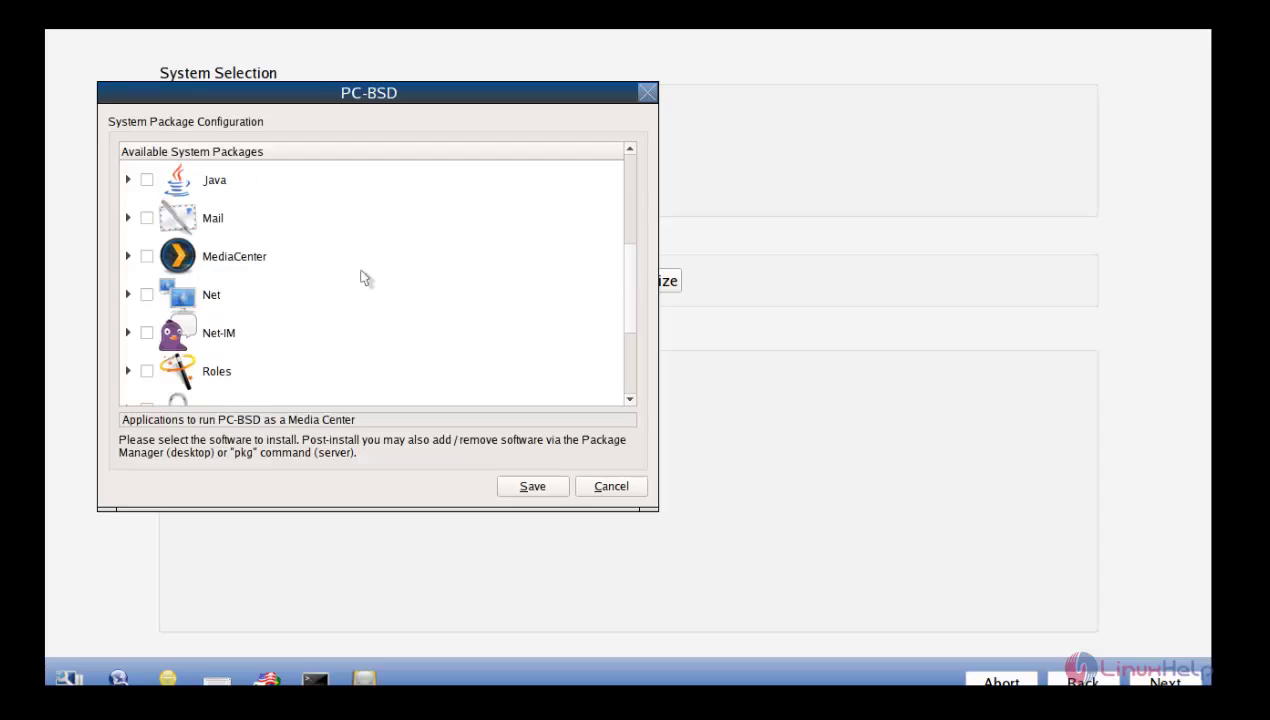
scroll(365, 278, "down", 2)
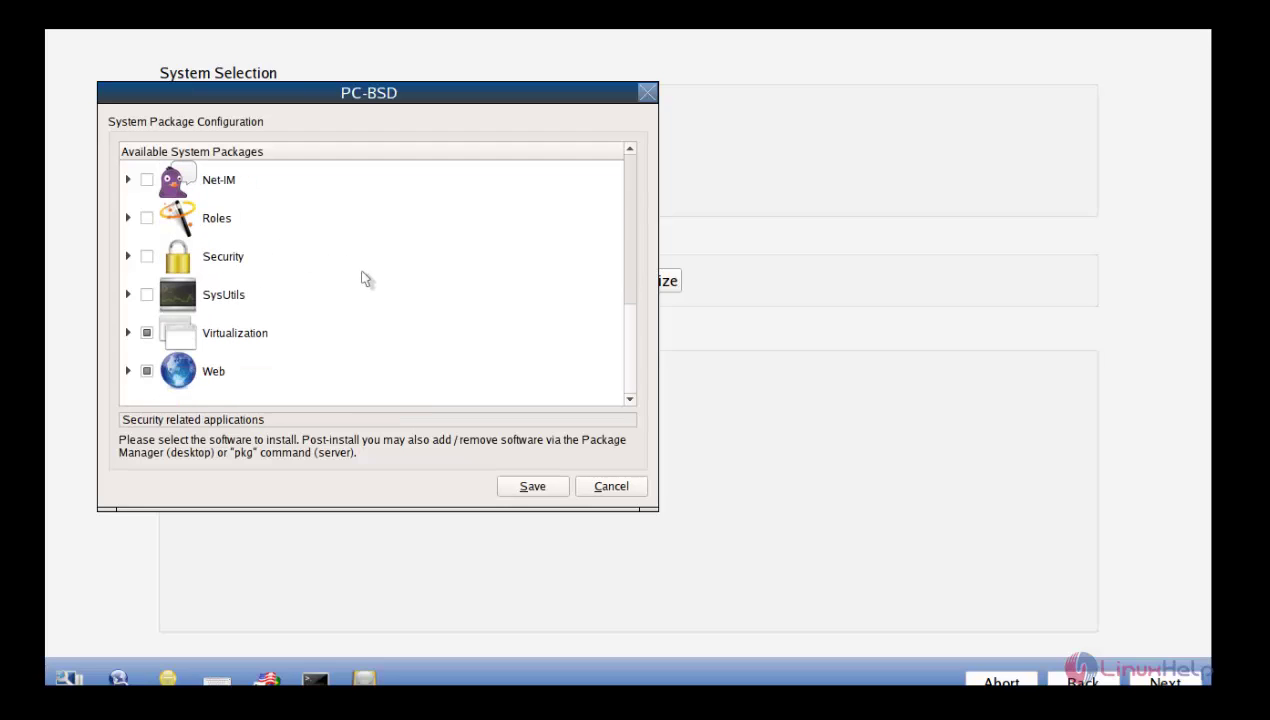
left_click(532, 486)
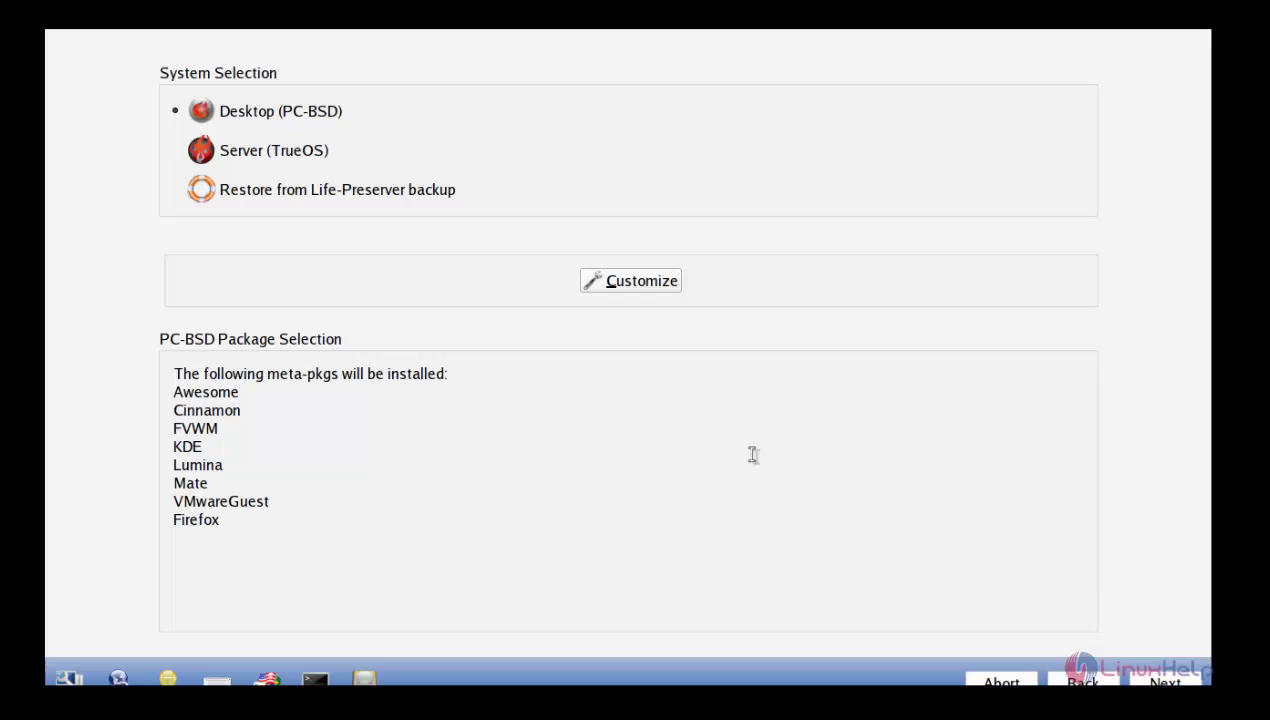
Step: Keep the default full-disk ZFS layout on ada0 and confirm starting the installation
left_click(1165, 680)
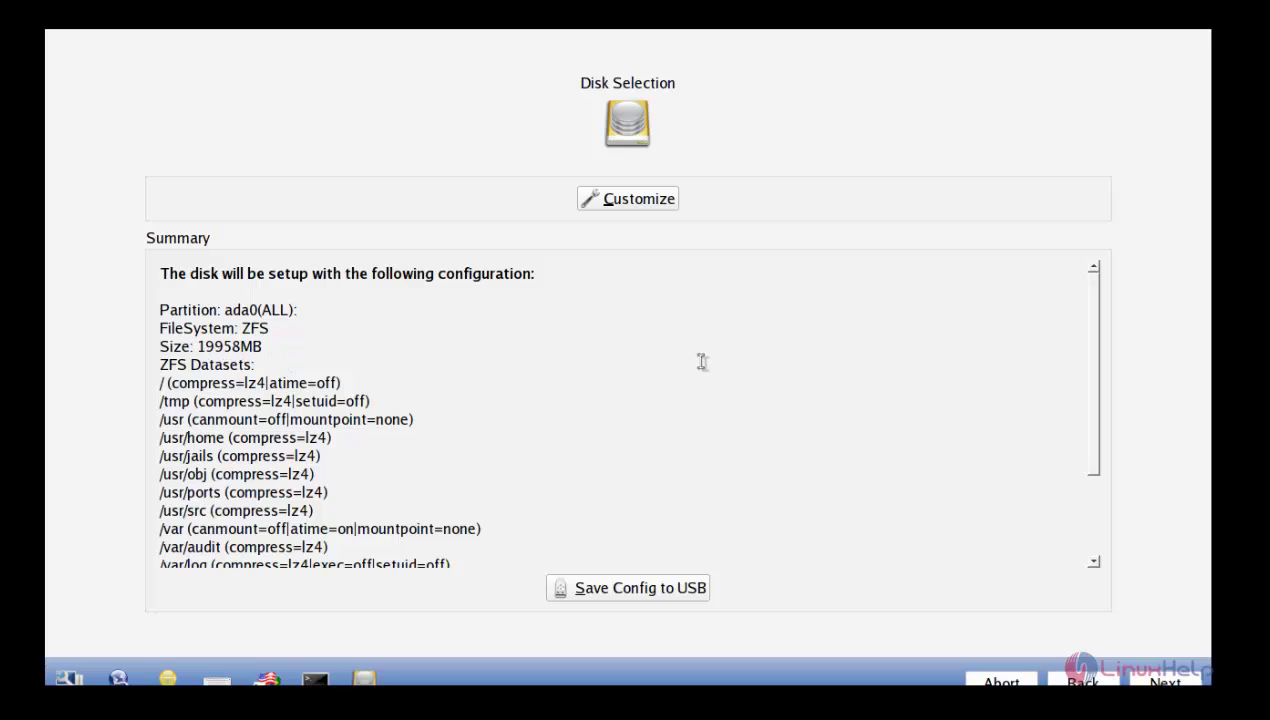
left_click(643, 201)
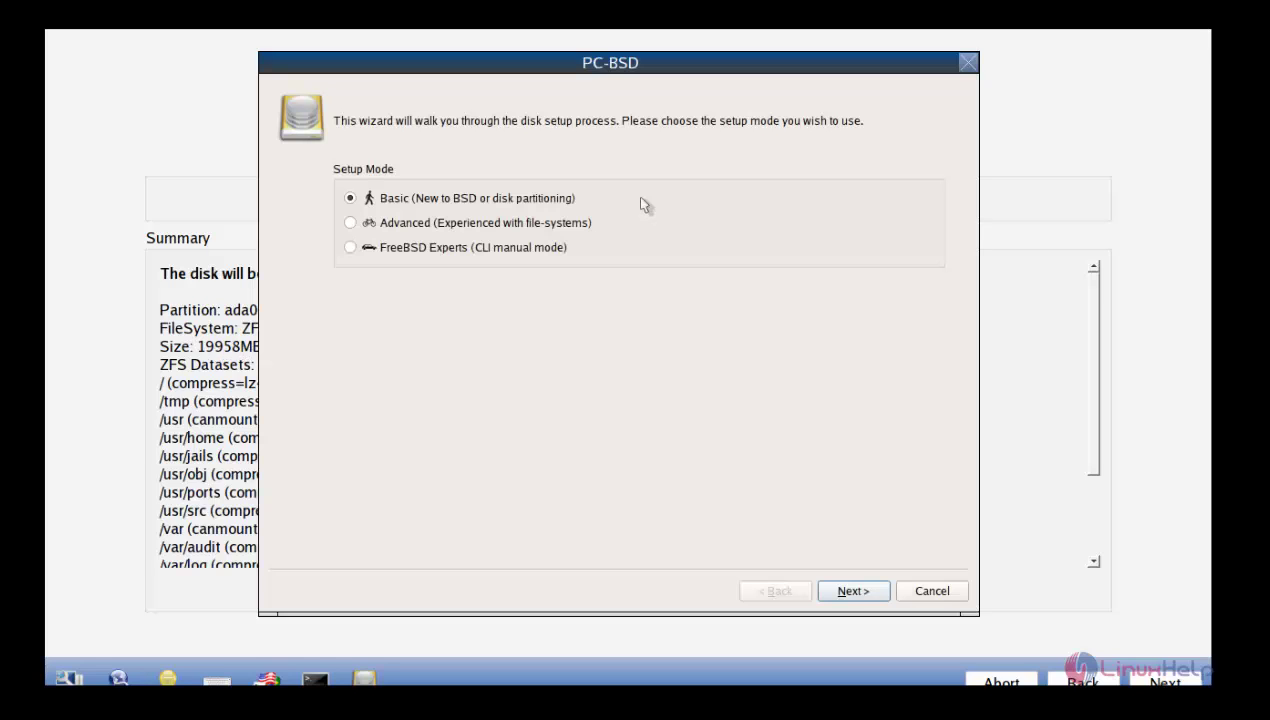
left_click(938, 594)
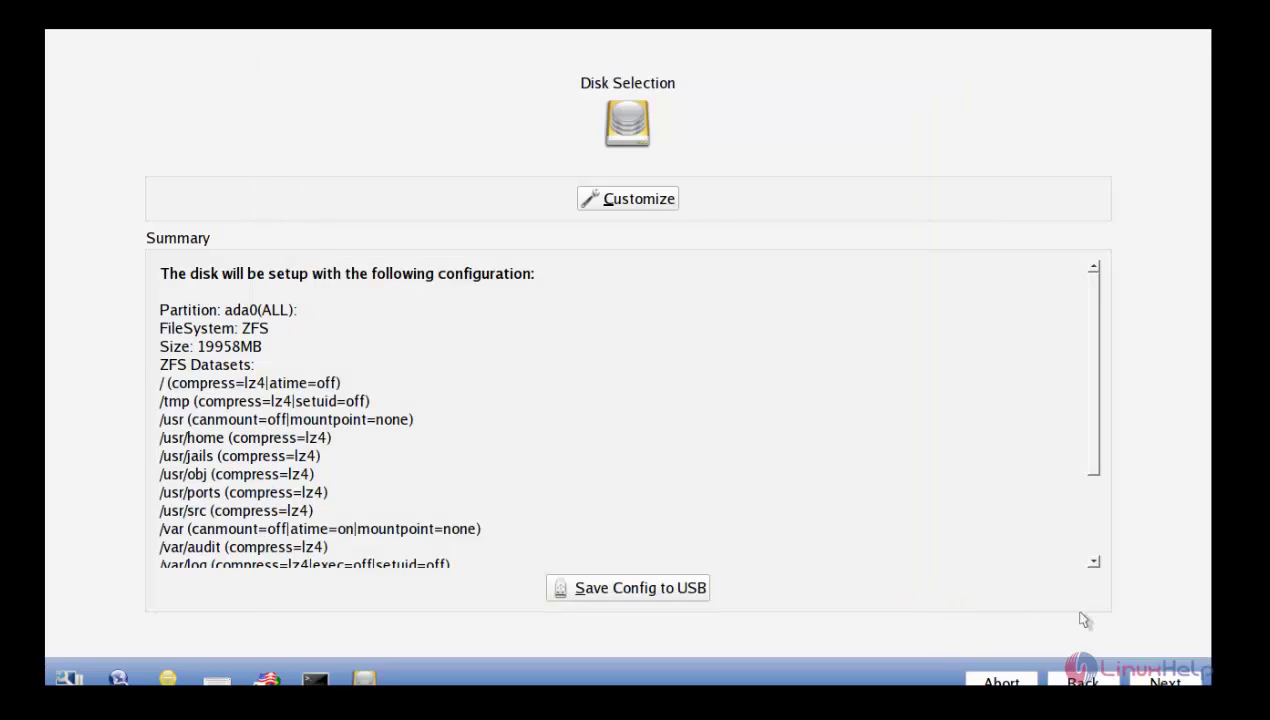
left_click(1150, 676)
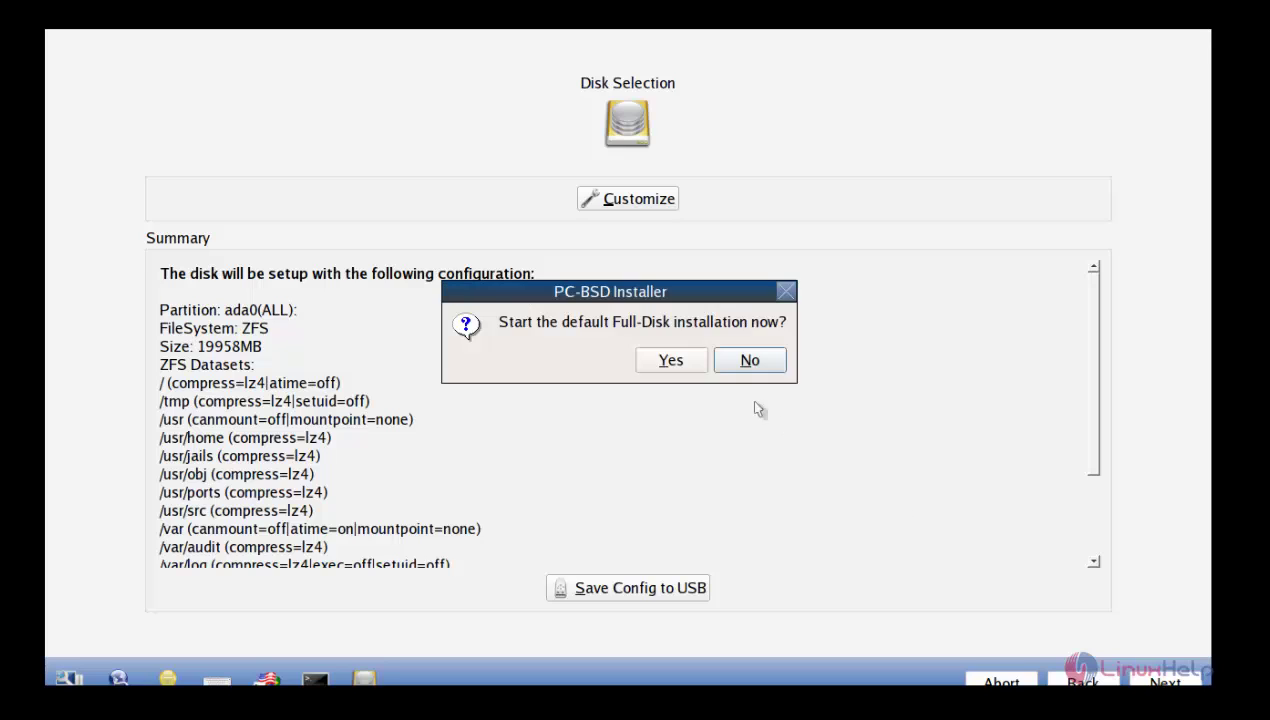
left_click(671, 360)
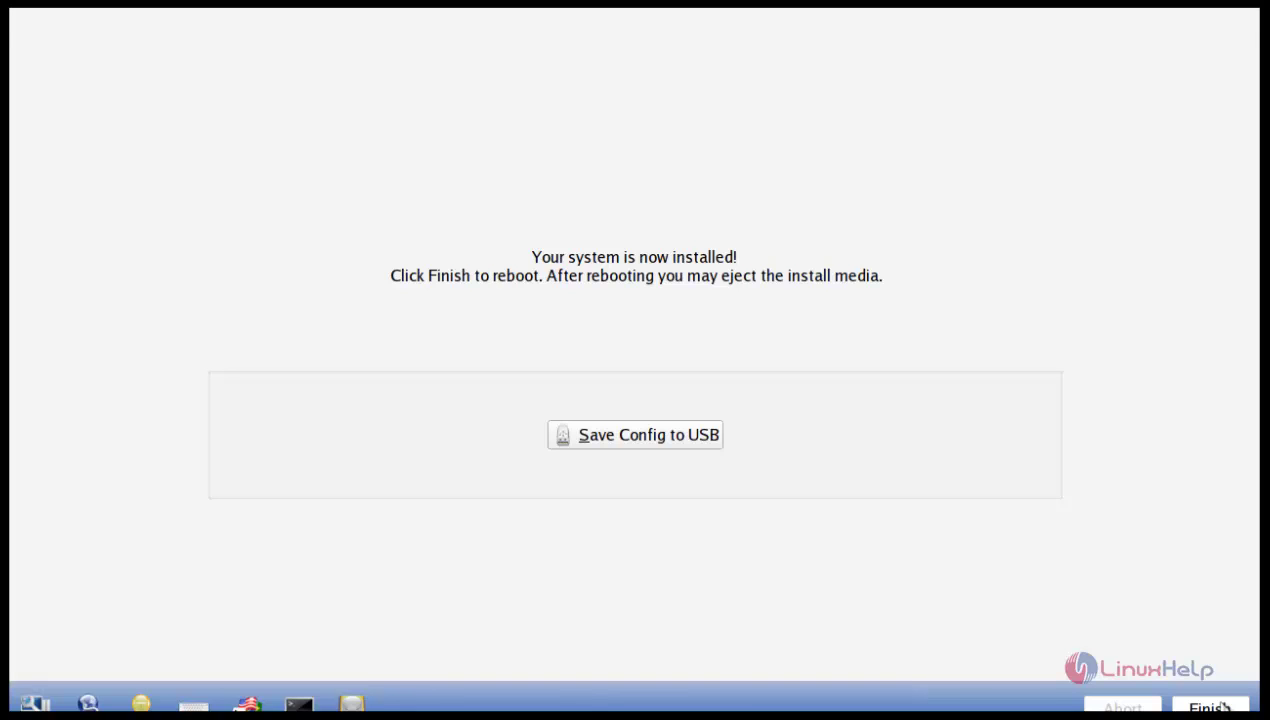
Step: Finish the completed installation and reboot the machine
left_click(1223, 707)
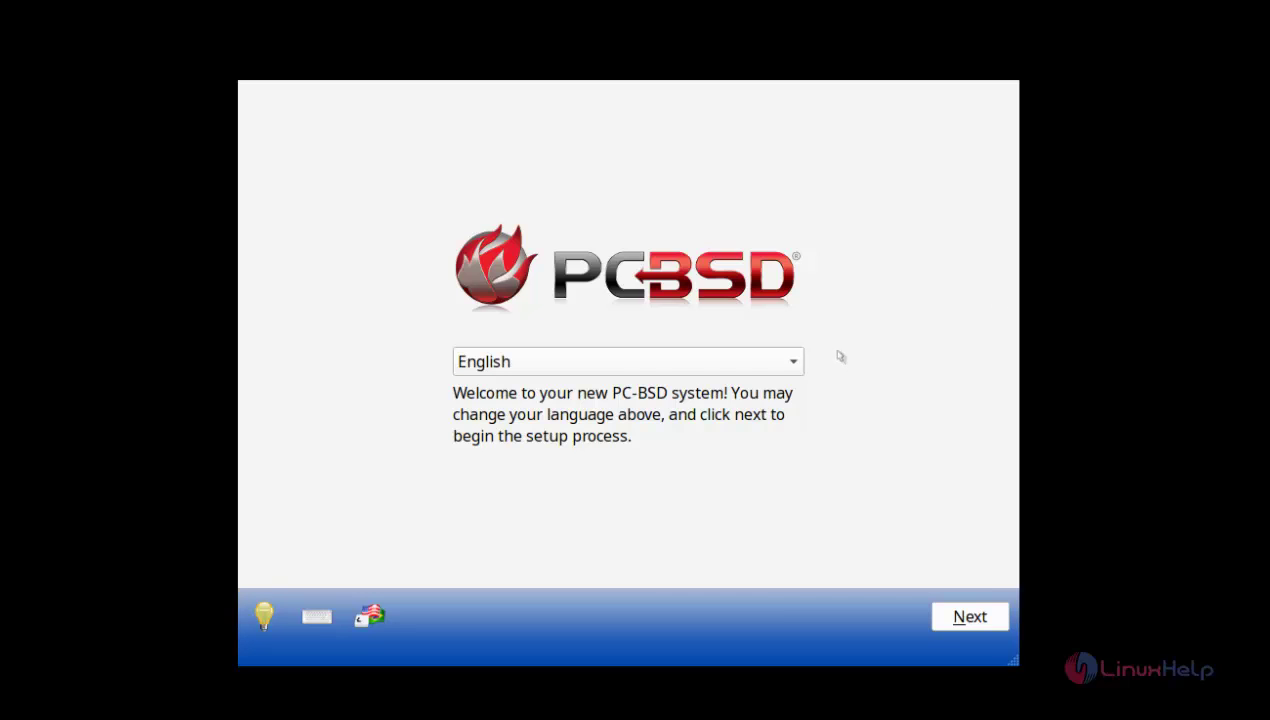
Step: Set the system timezone to Asia/Kolkata
left_click(975, 617)
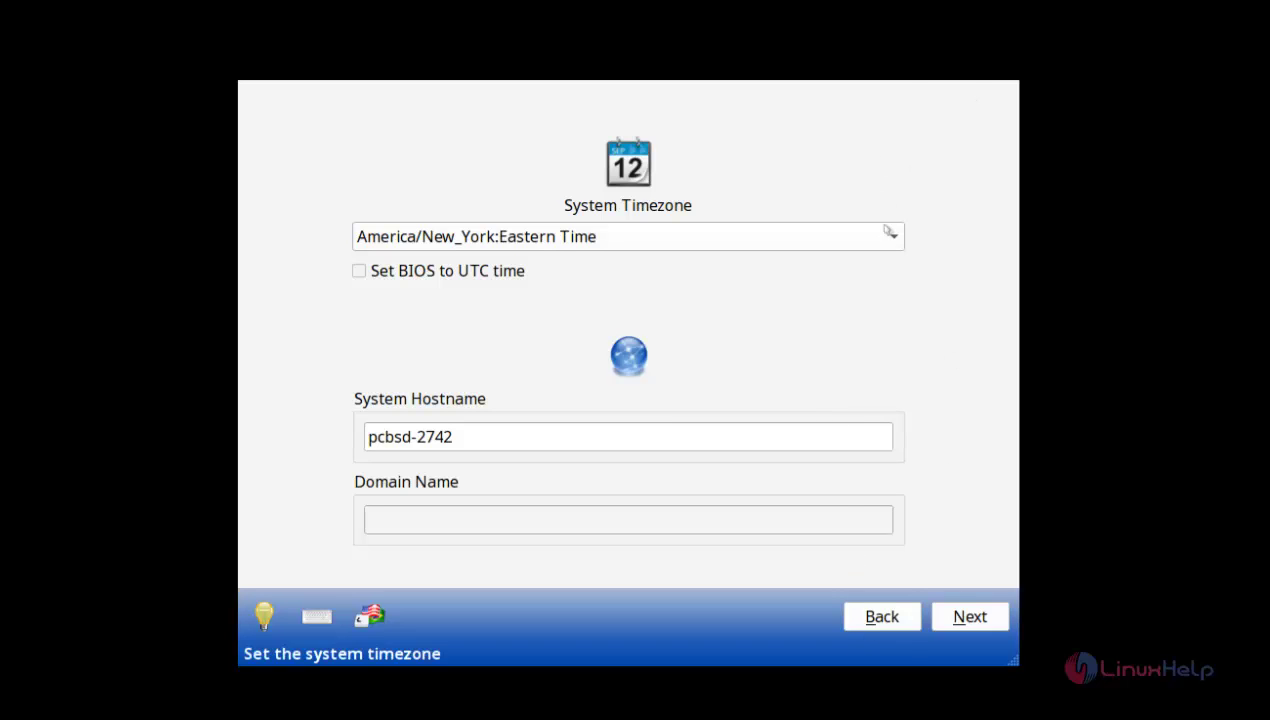
left_click(892, 236)
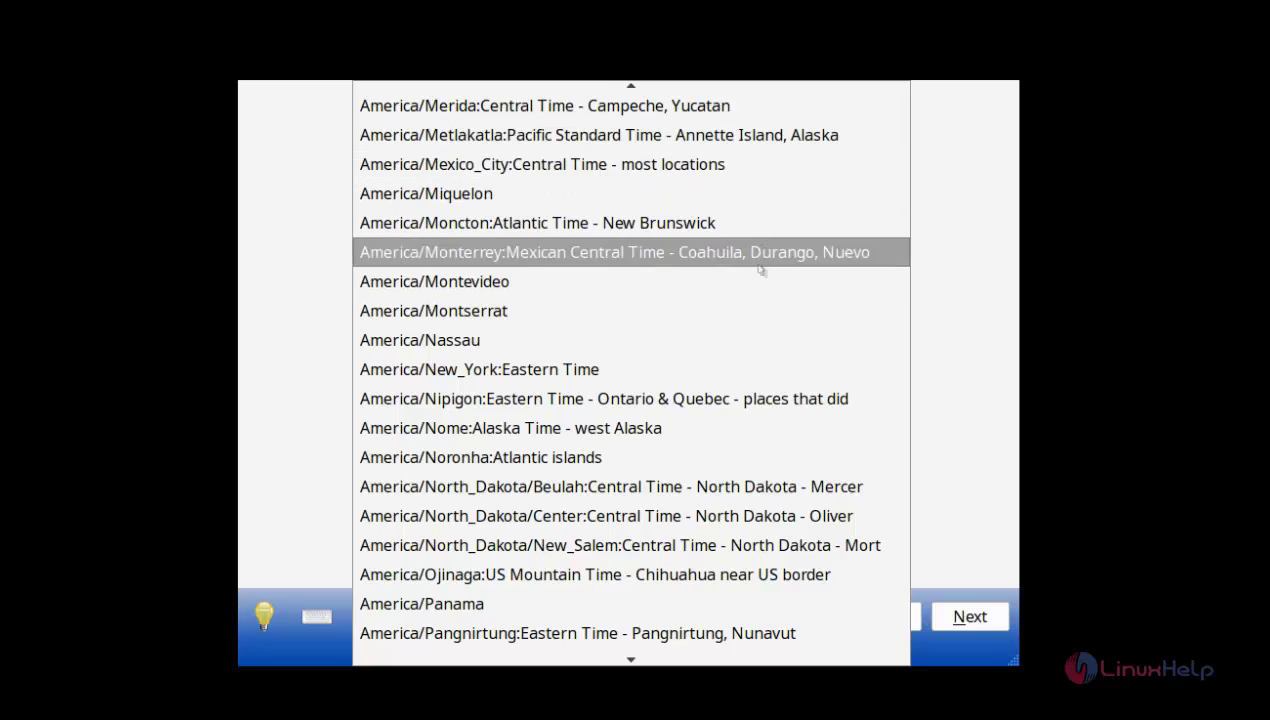
scroll(745, 380, "down", 9)
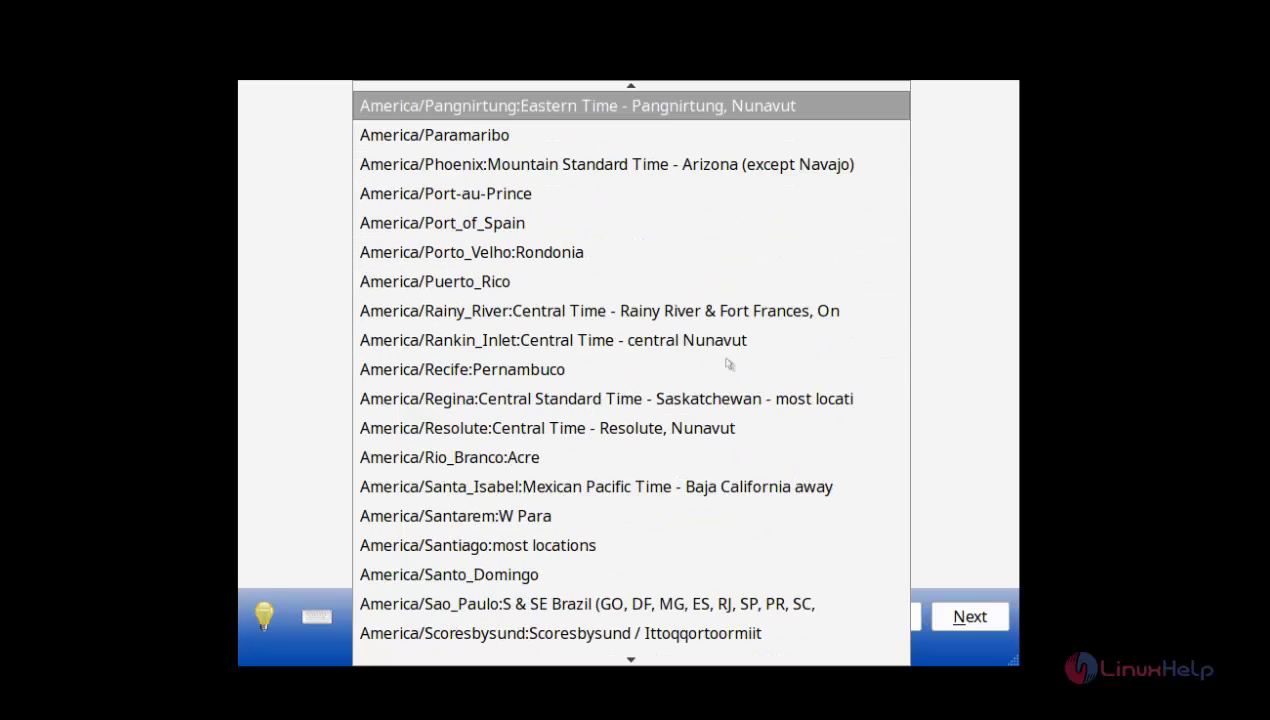
scroll(688, 372, "down", 12)
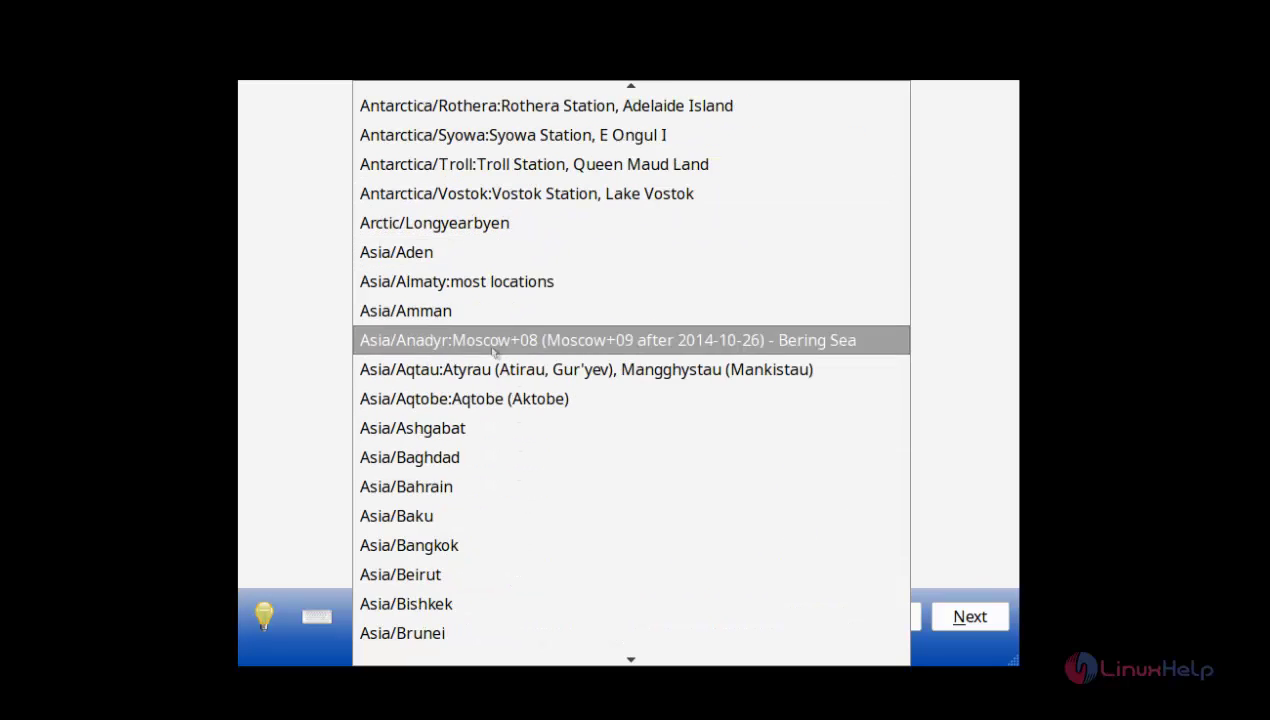
scroll(495, 345, "down", 1)
scroll(490, 440, "down", 7)
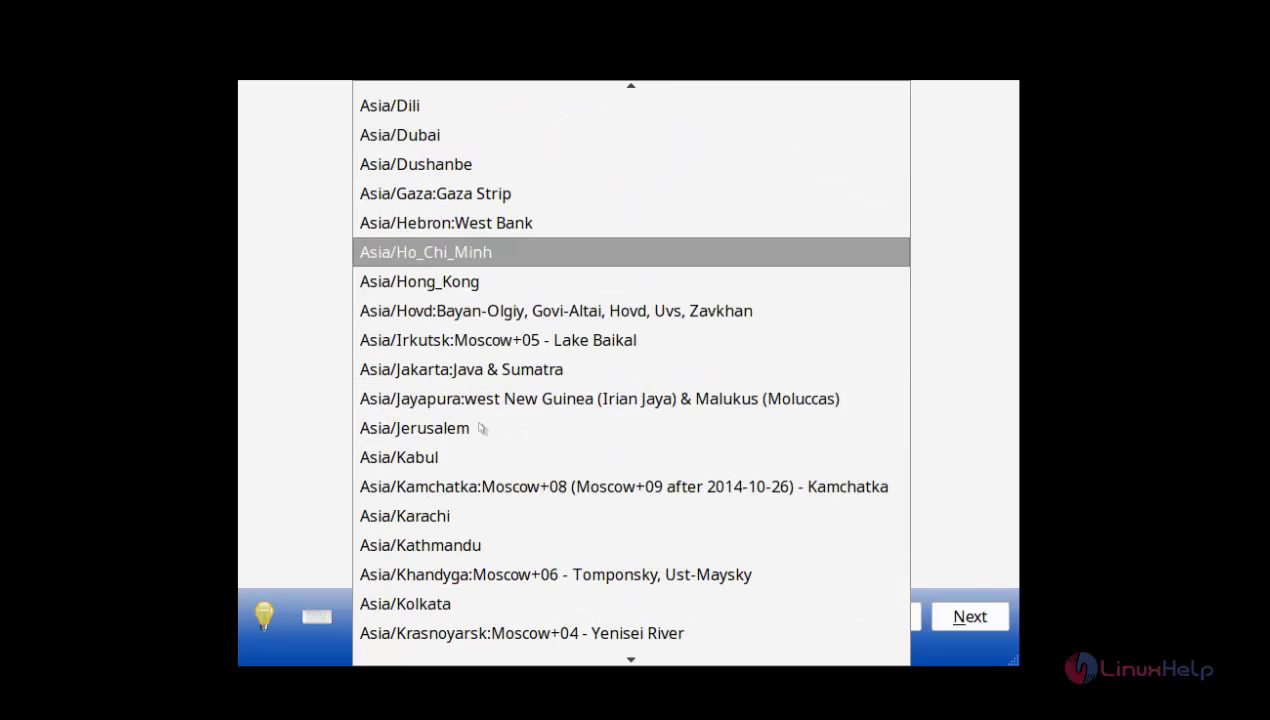
scroll(476, 442, "down", 1)
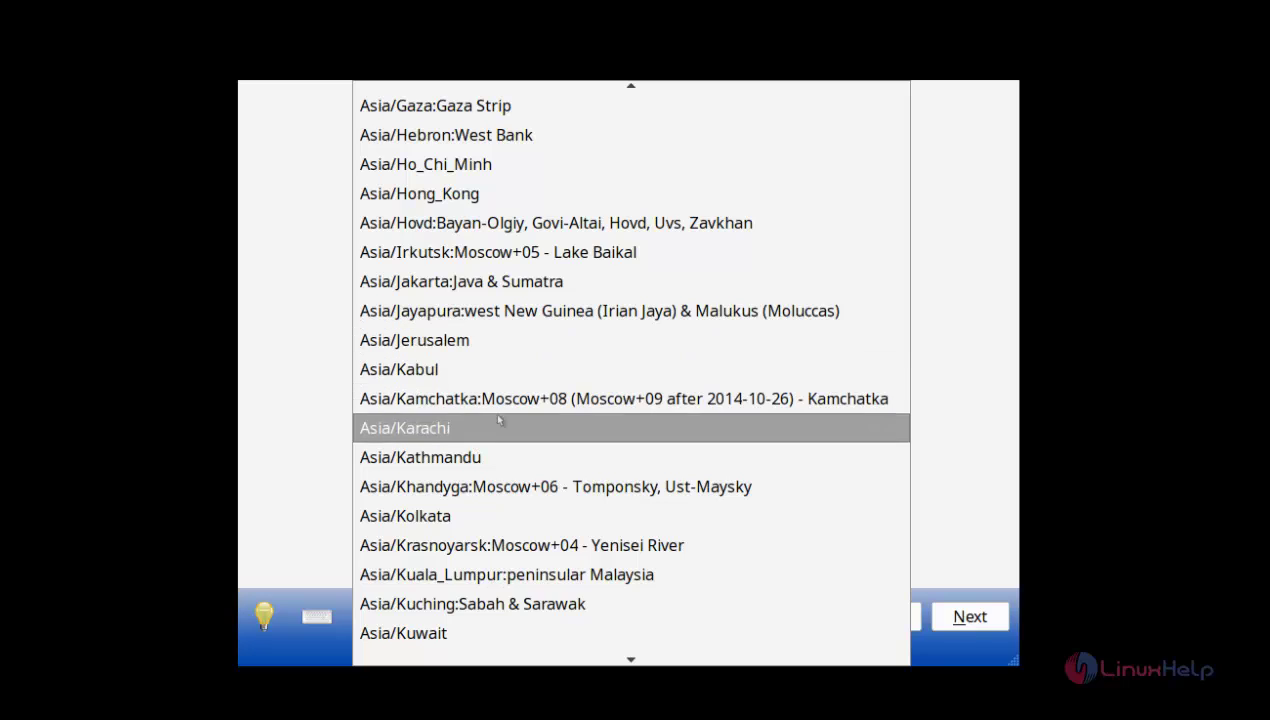
left_click(428, 522)
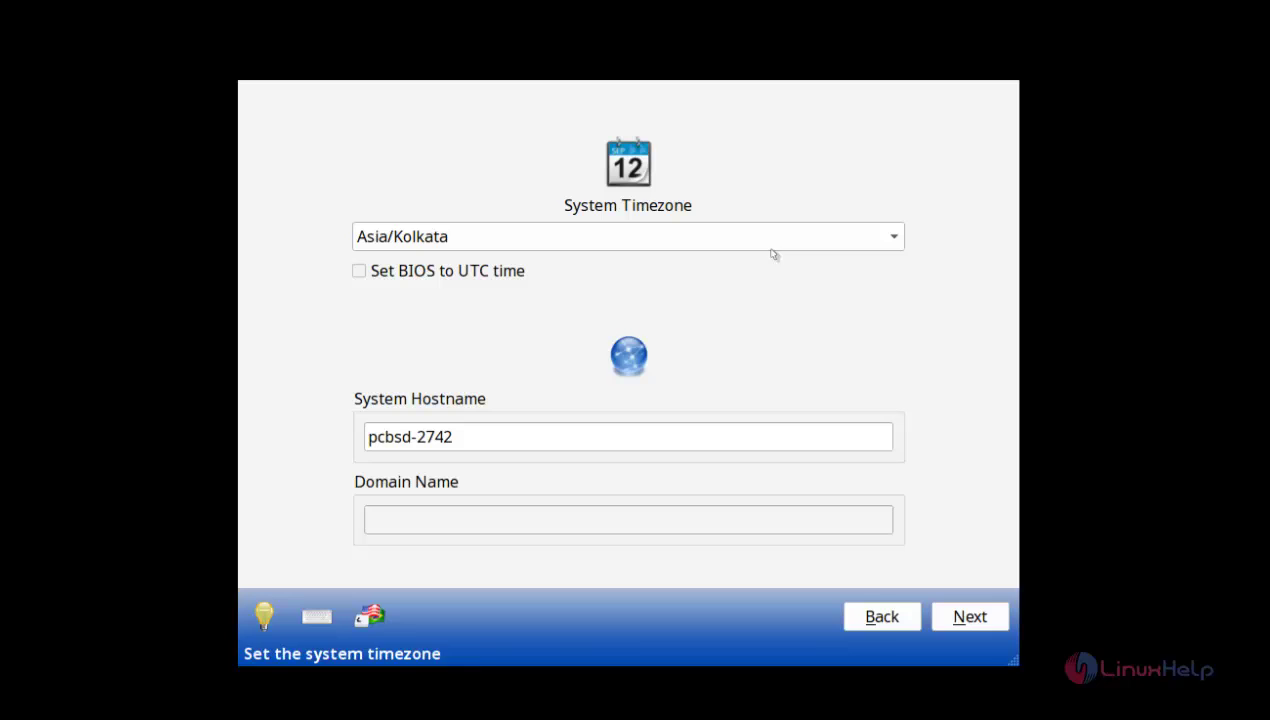
Step: Change the system hostname to pcbsd.linuxhelp.com and continue to the Root Password page
left_click(712, 430)
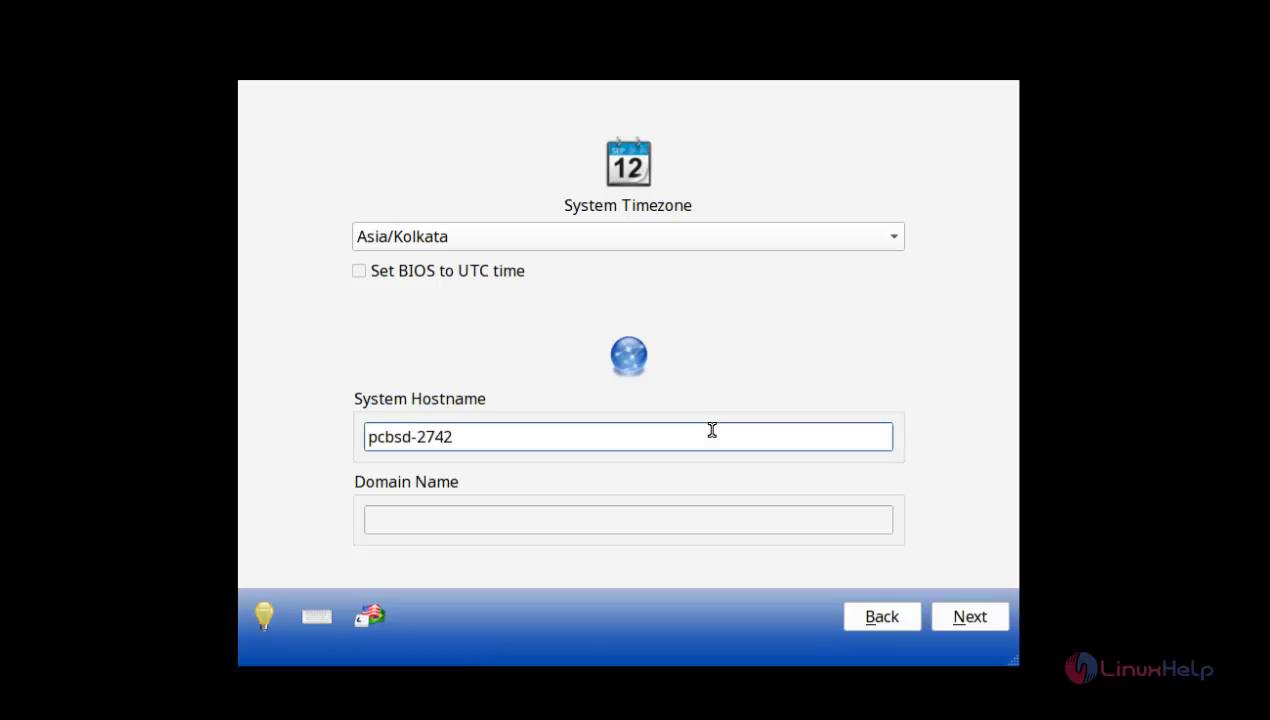
key("BackSpace")
key("BackSpace")
key("BackSpace")
key("BackSpace")
key("BackSpace")
type(".")
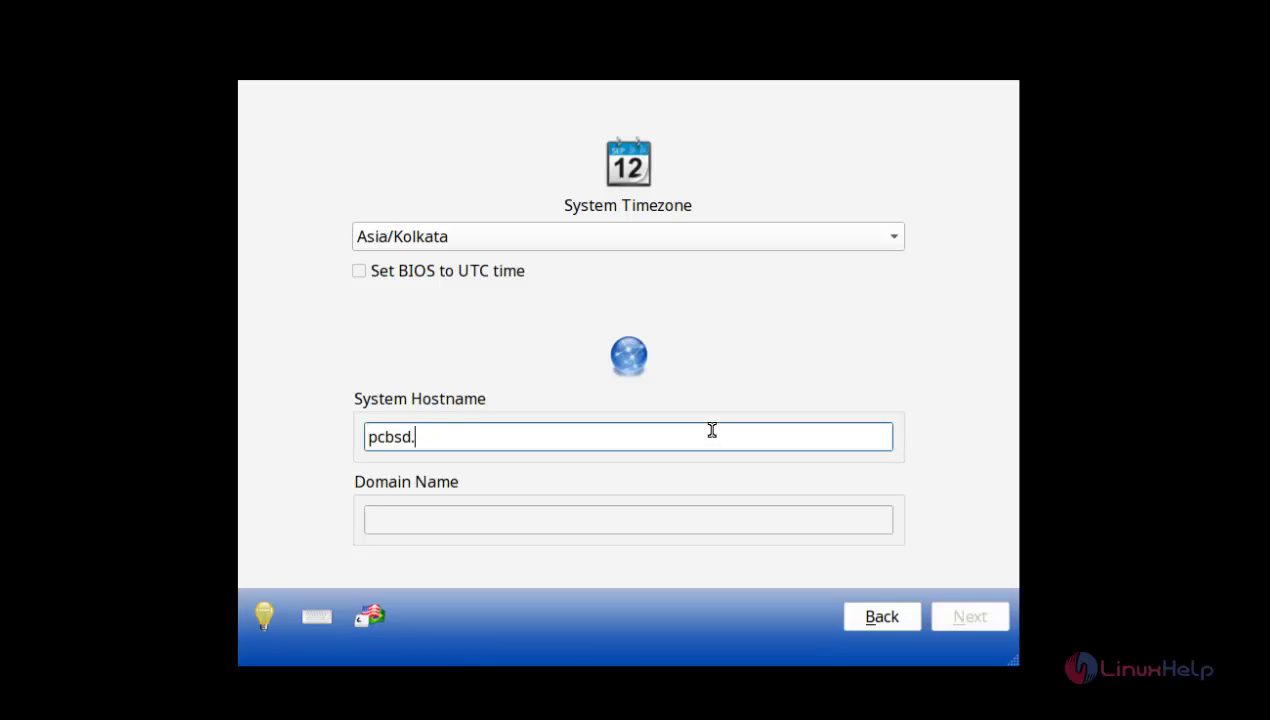
type("linuxhelp.")
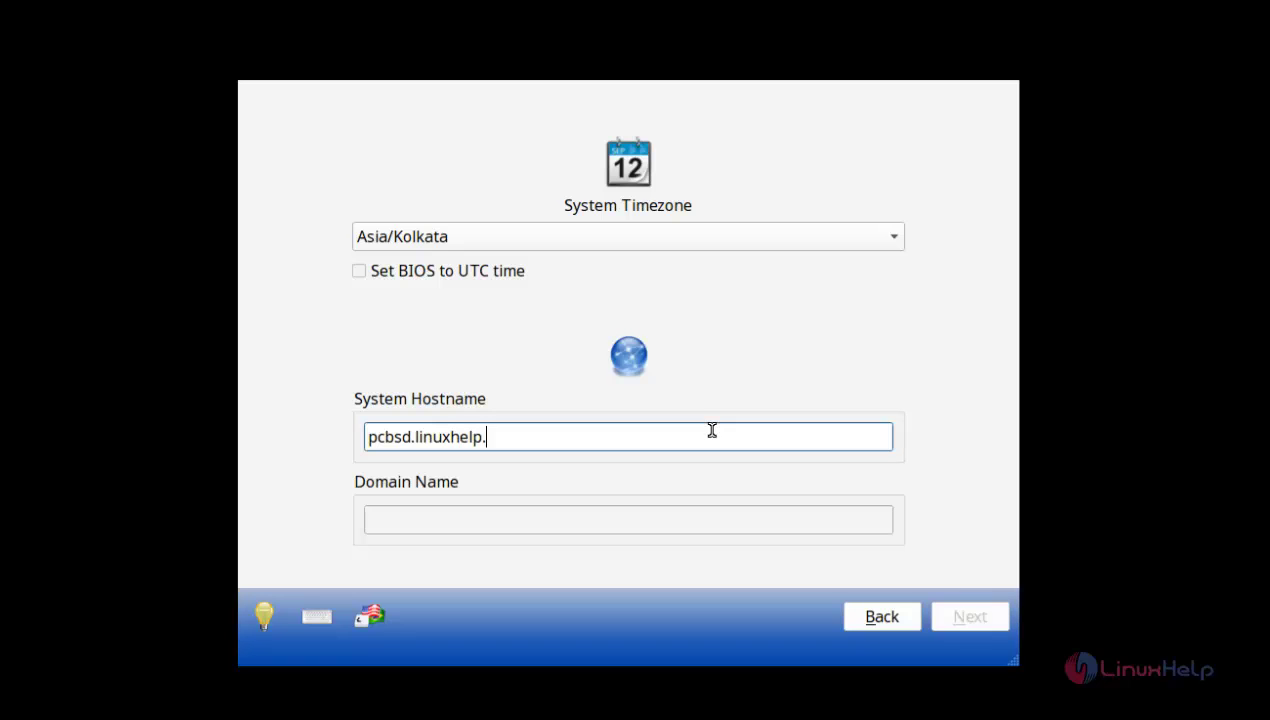
type("com")
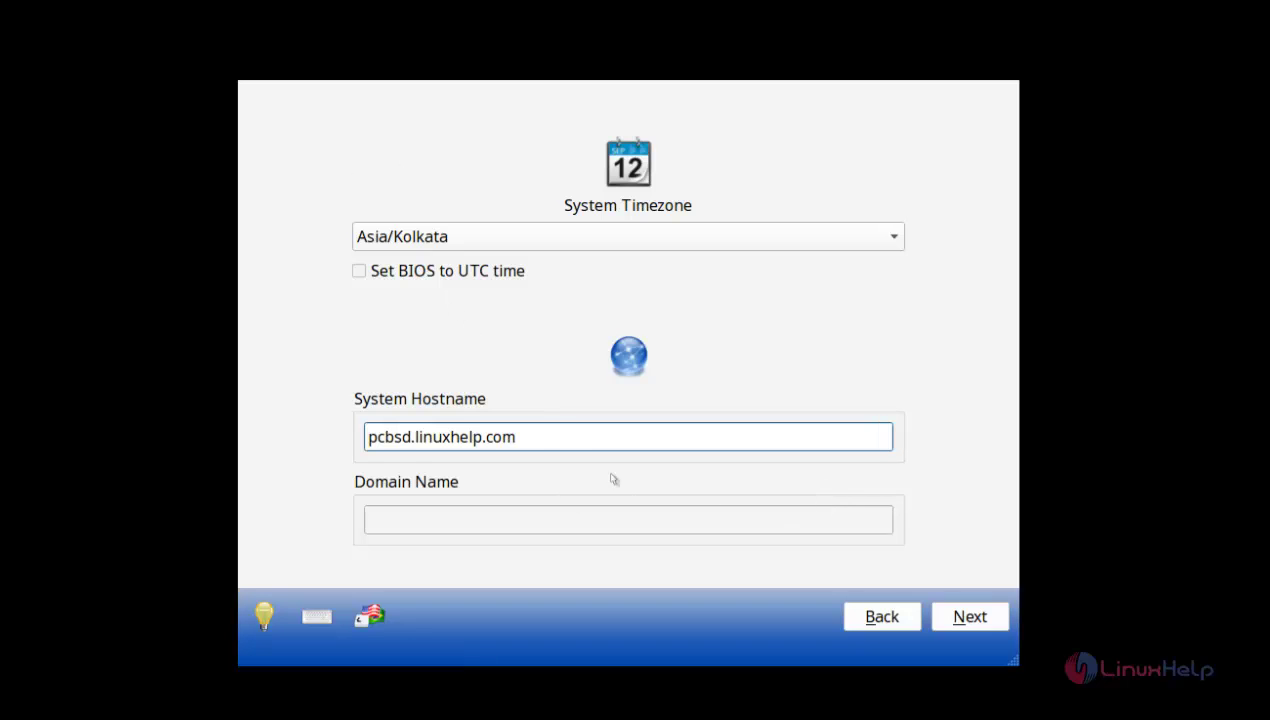
left_click(968, 617)
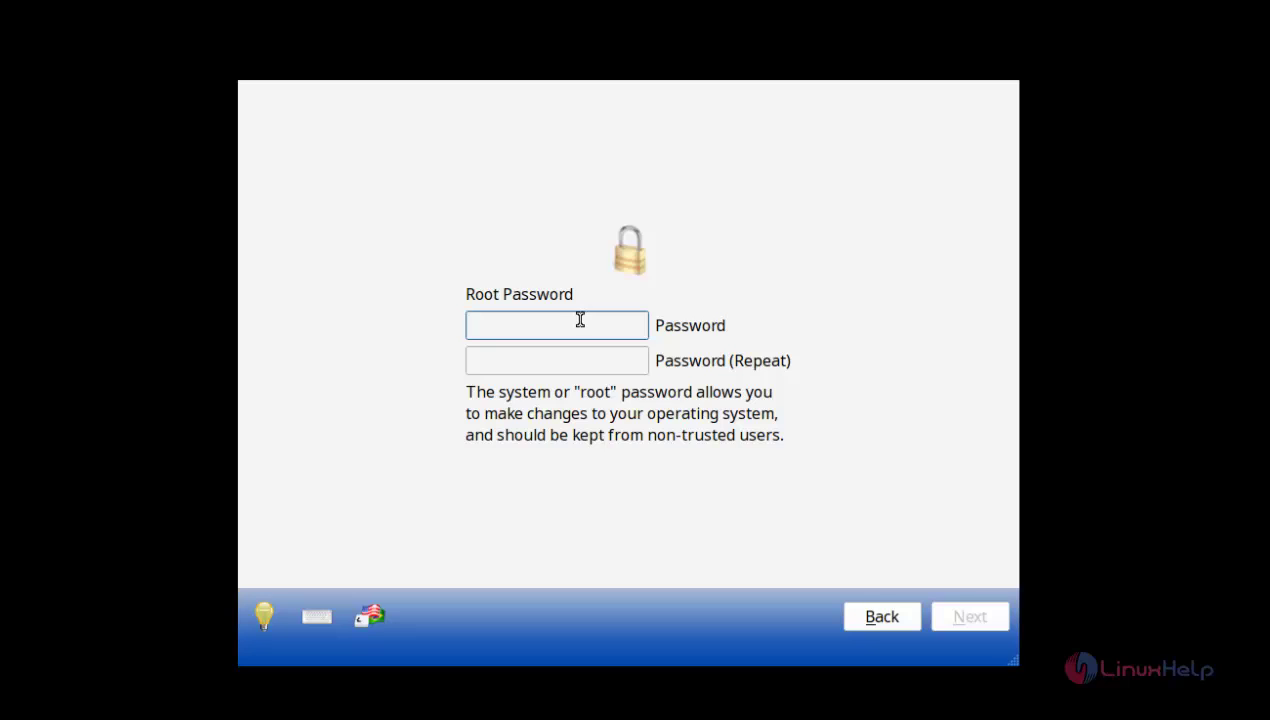
Step: Enter and confirm the root password
type("•••••")
left_click(597, 368)
type("•••••")
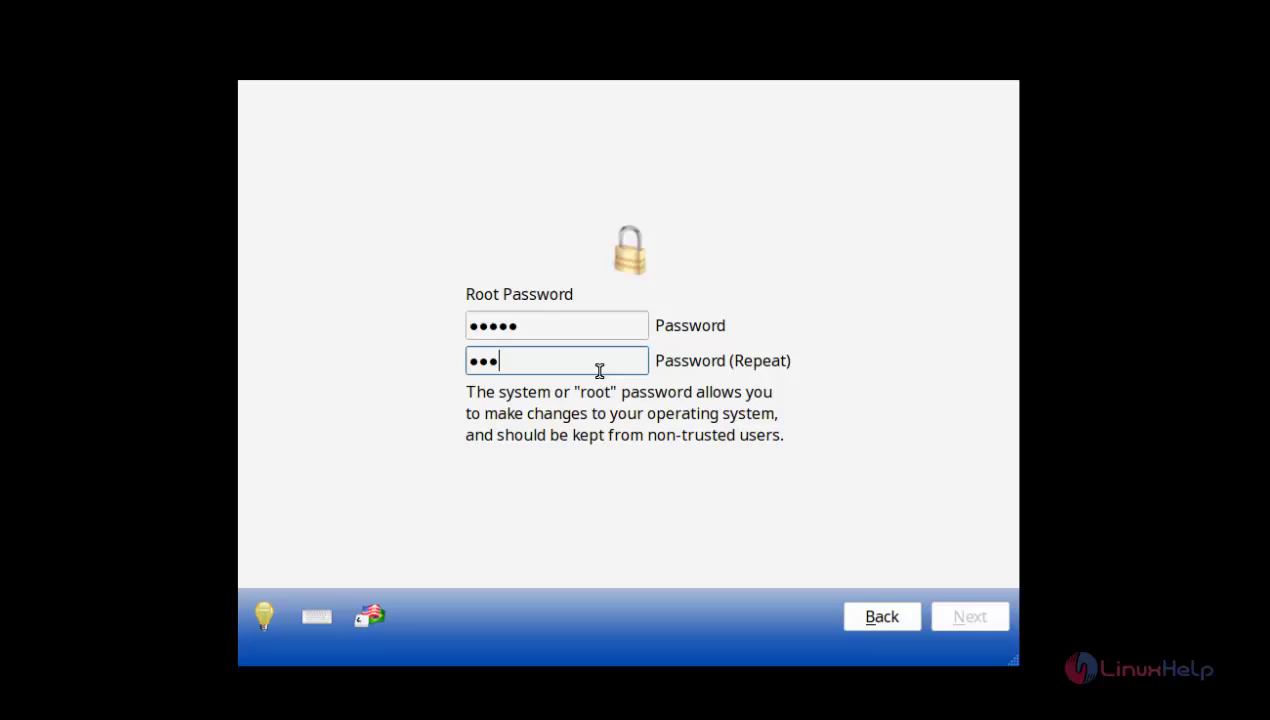
left_click(971, 618)
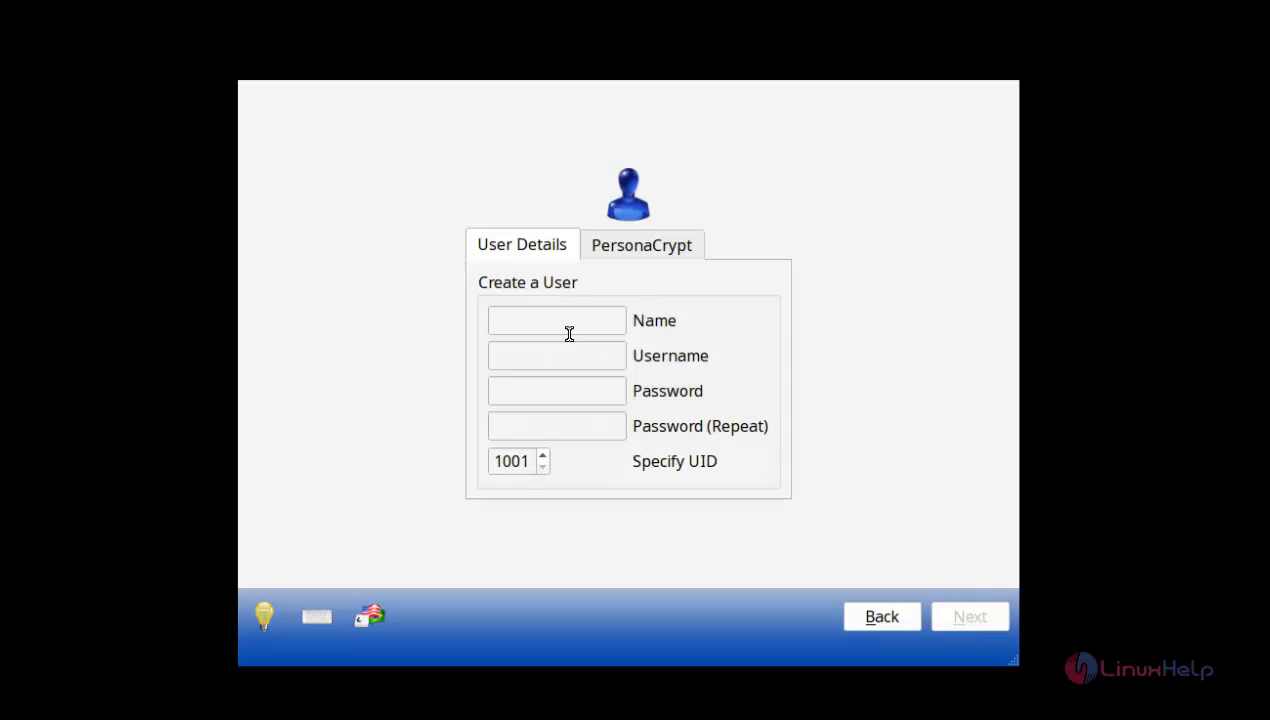
Step: Create the user account 'user1' with a confirmed password and continue to audio setup
left_click(559, 319)
type("user1")
left_click(581, 360)
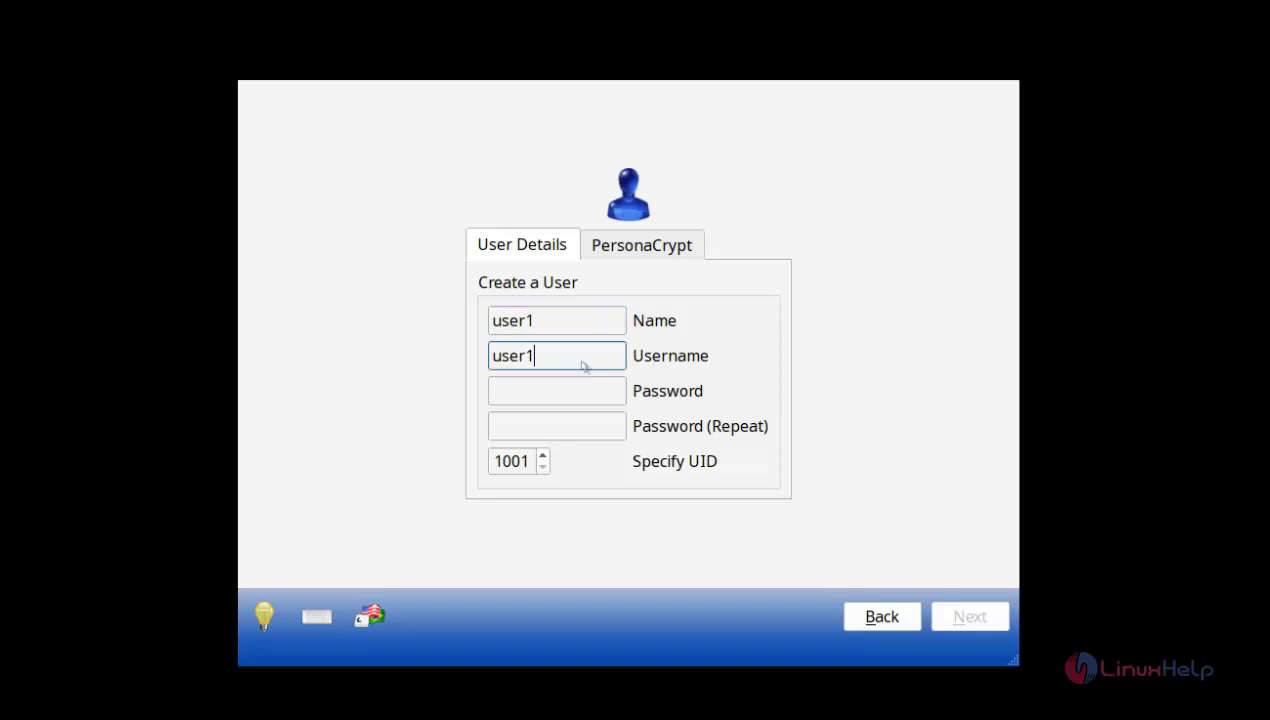
left_click(591, 395)
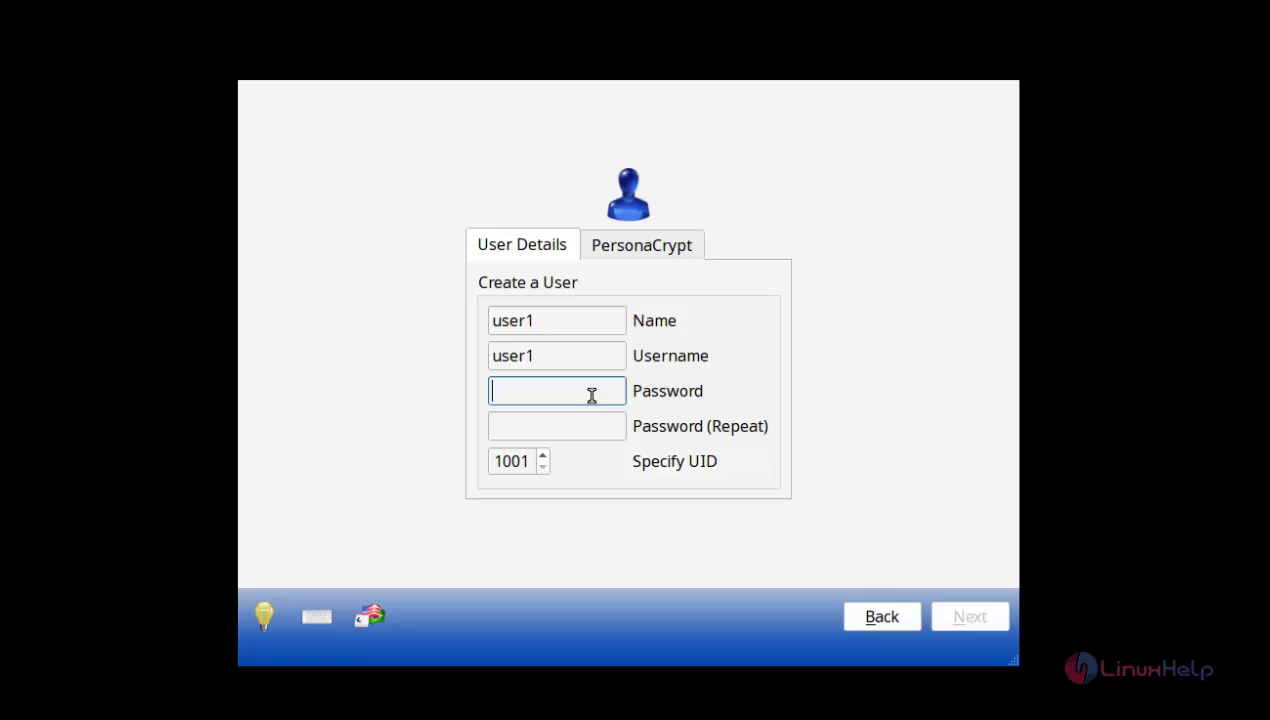
type("123")
left_click(590, 431)
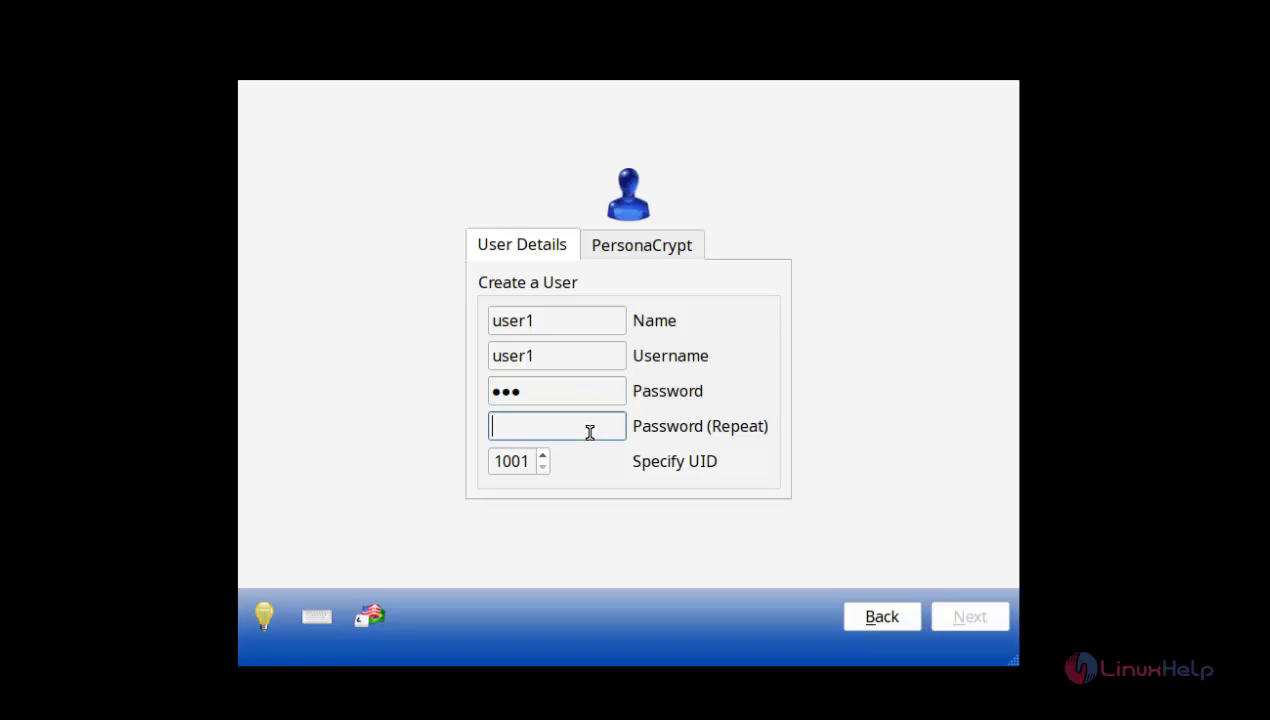
type("123")
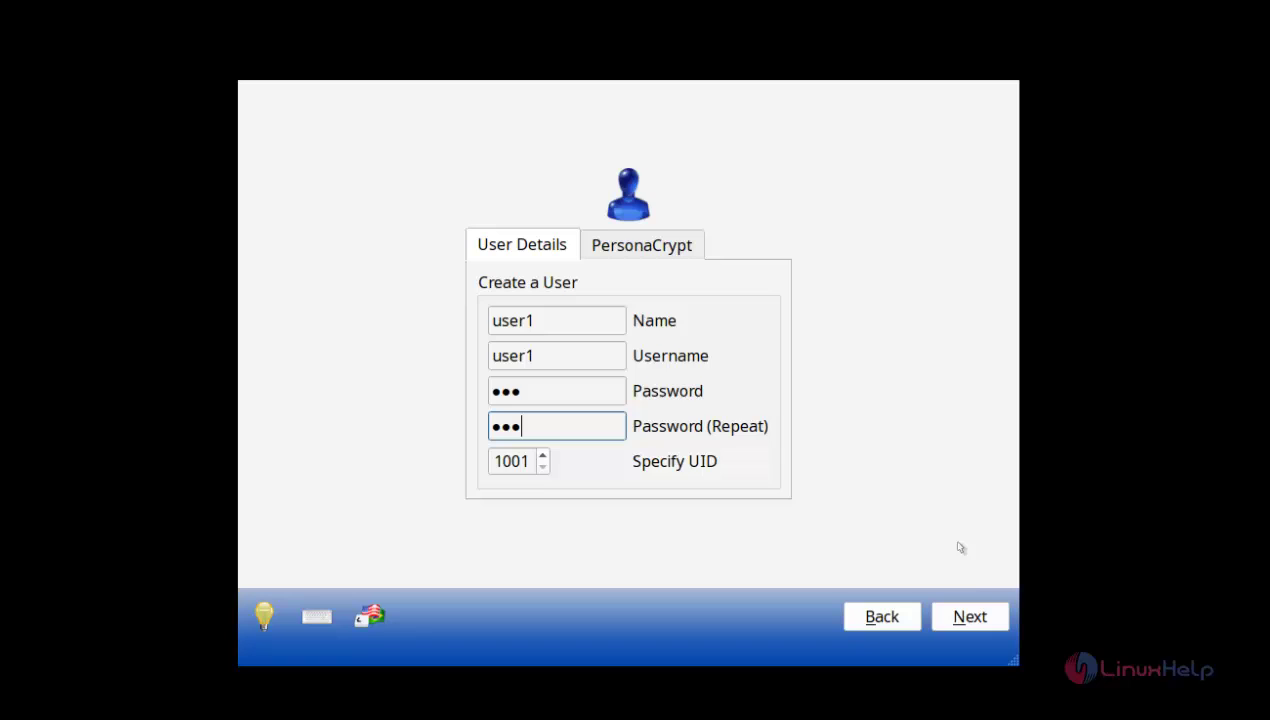
left_click(978, 617)
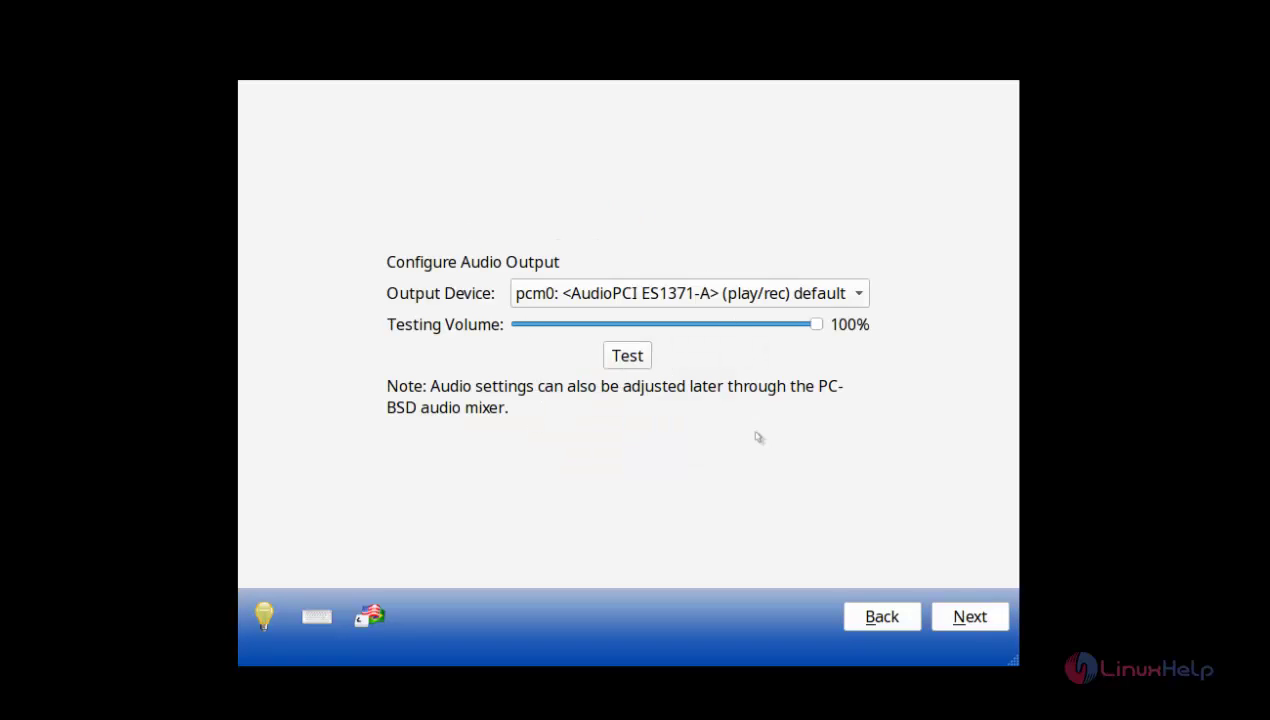
Step: Keep default audio output and no optional services, then finish the first-boot setup
left_click(968, 622)
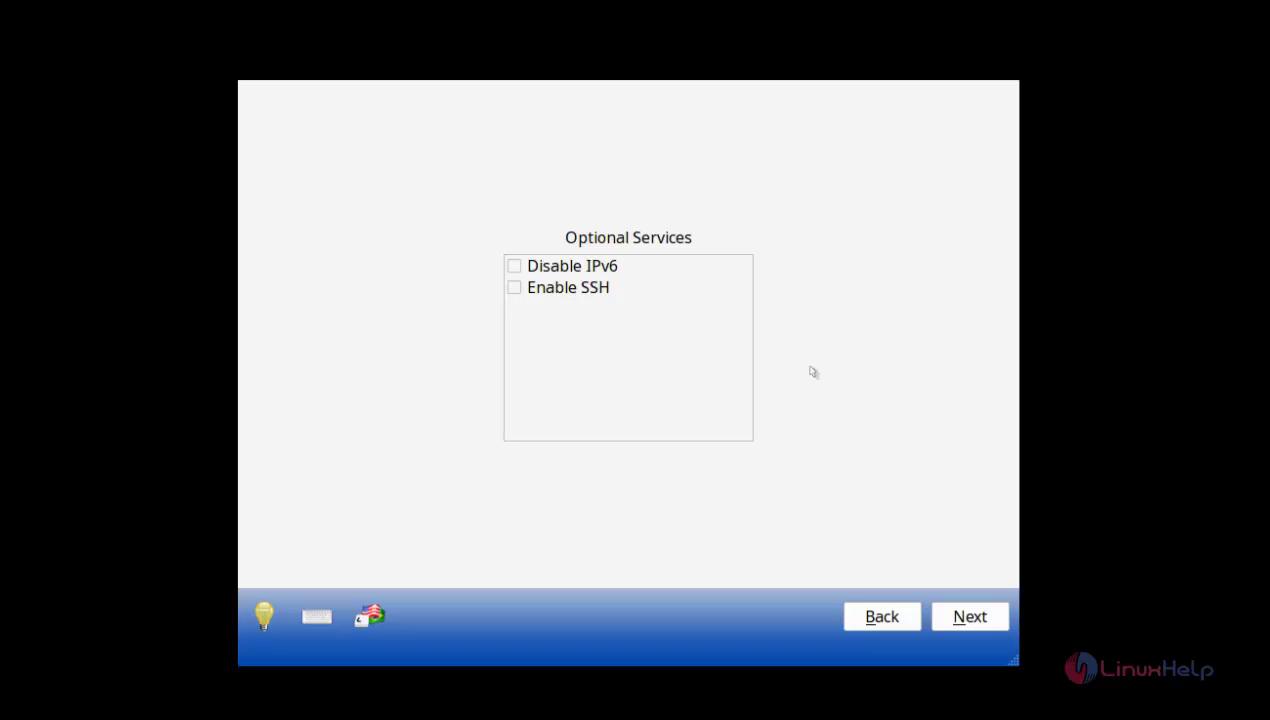
left_click(935, 610)
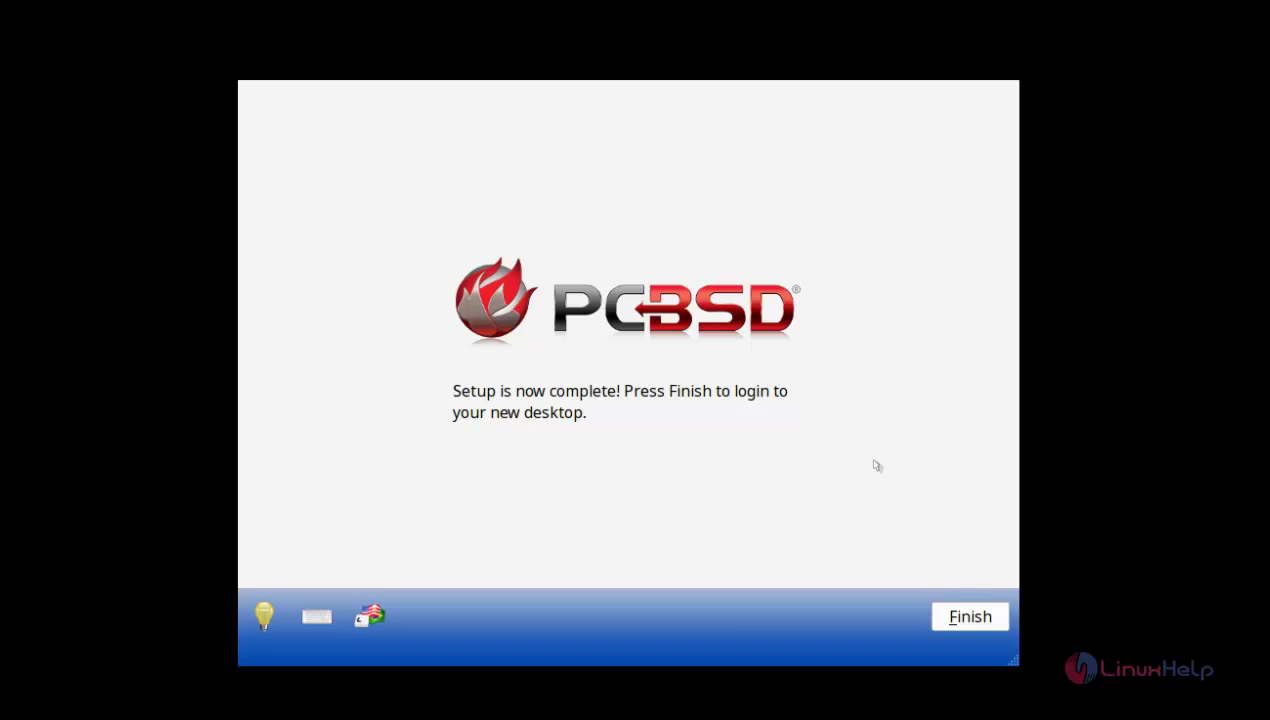
left_click(958, 621)
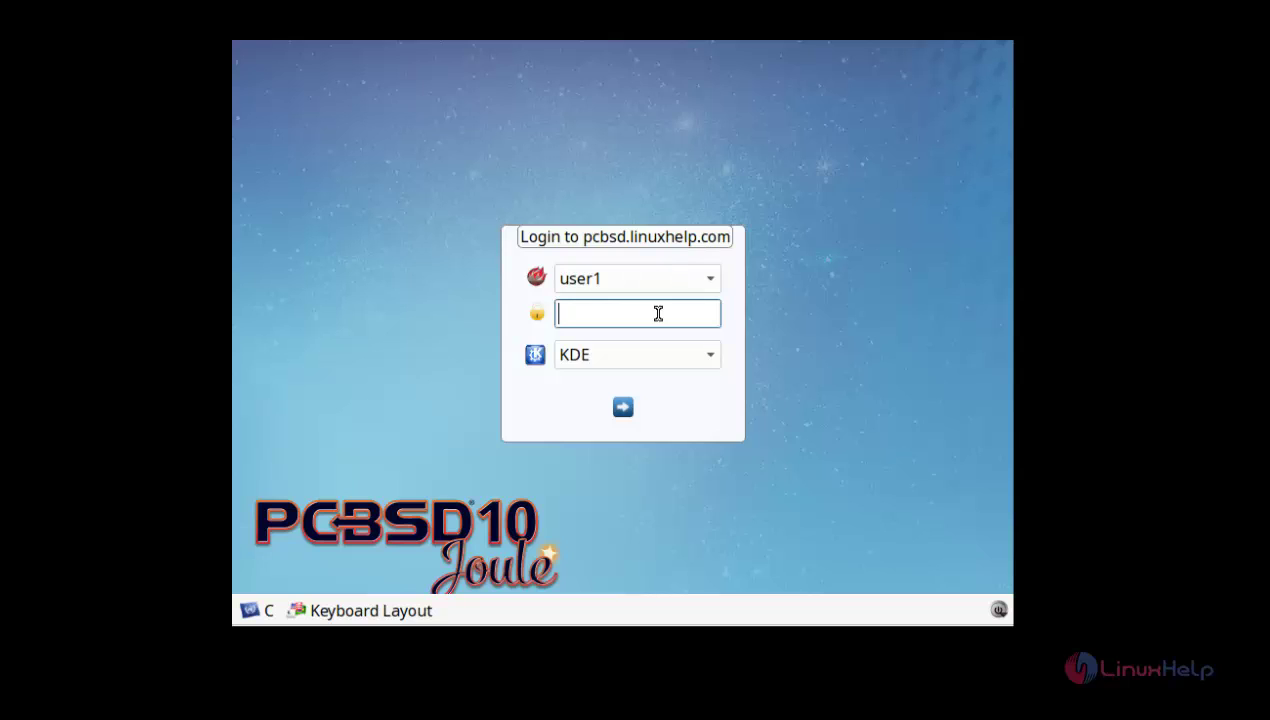
Step: Log in as the new user with the user's password, choosing the KDE session
type("123")
left_click(714, 354)
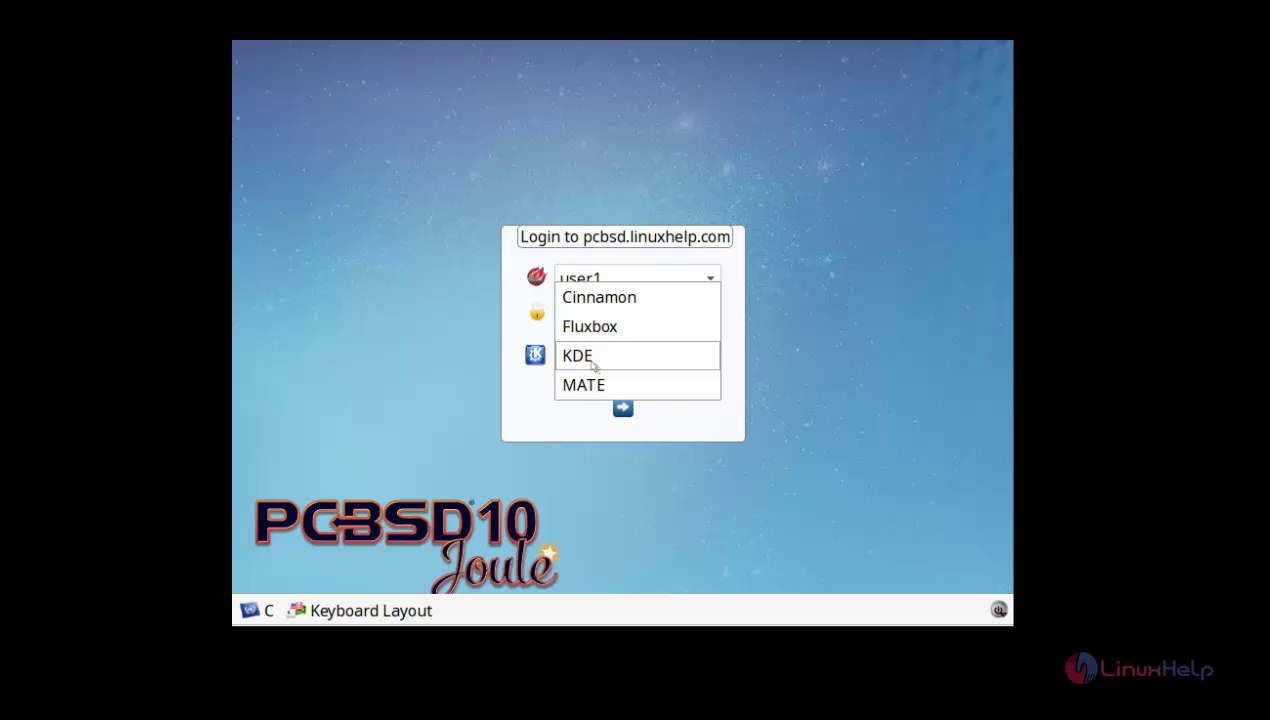
left_click(593, 362)
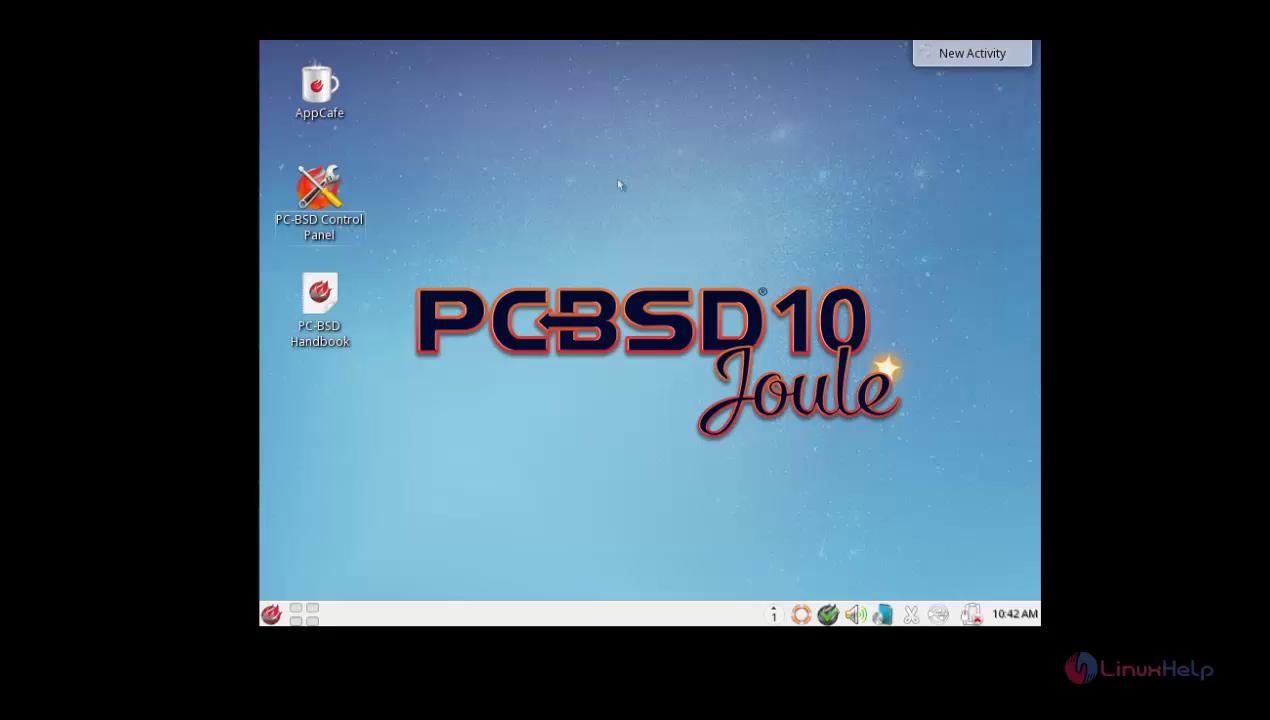
Step: Open the PC-BSD Control Panel, scroll through its tools, and close it
left_click(319, 195)
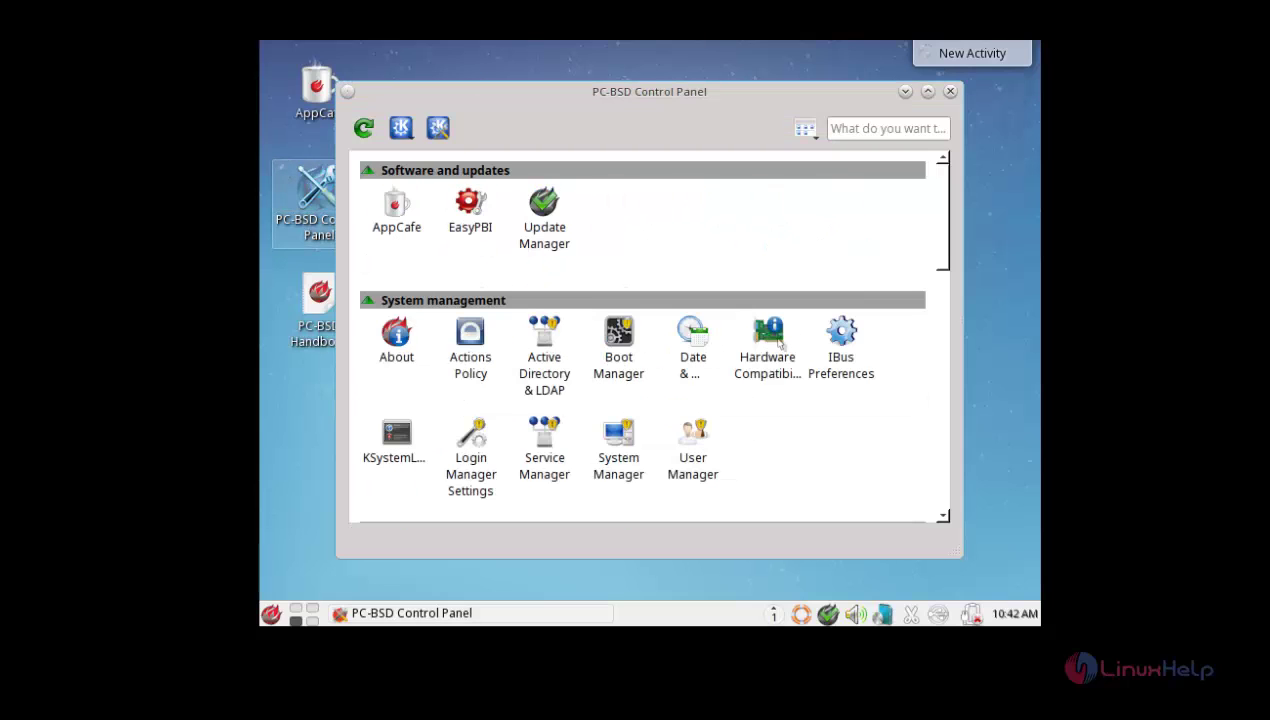
scroll(779, 343, "down", 3)
scroll(779, 343, "up", 3)
left_click(950, 92)
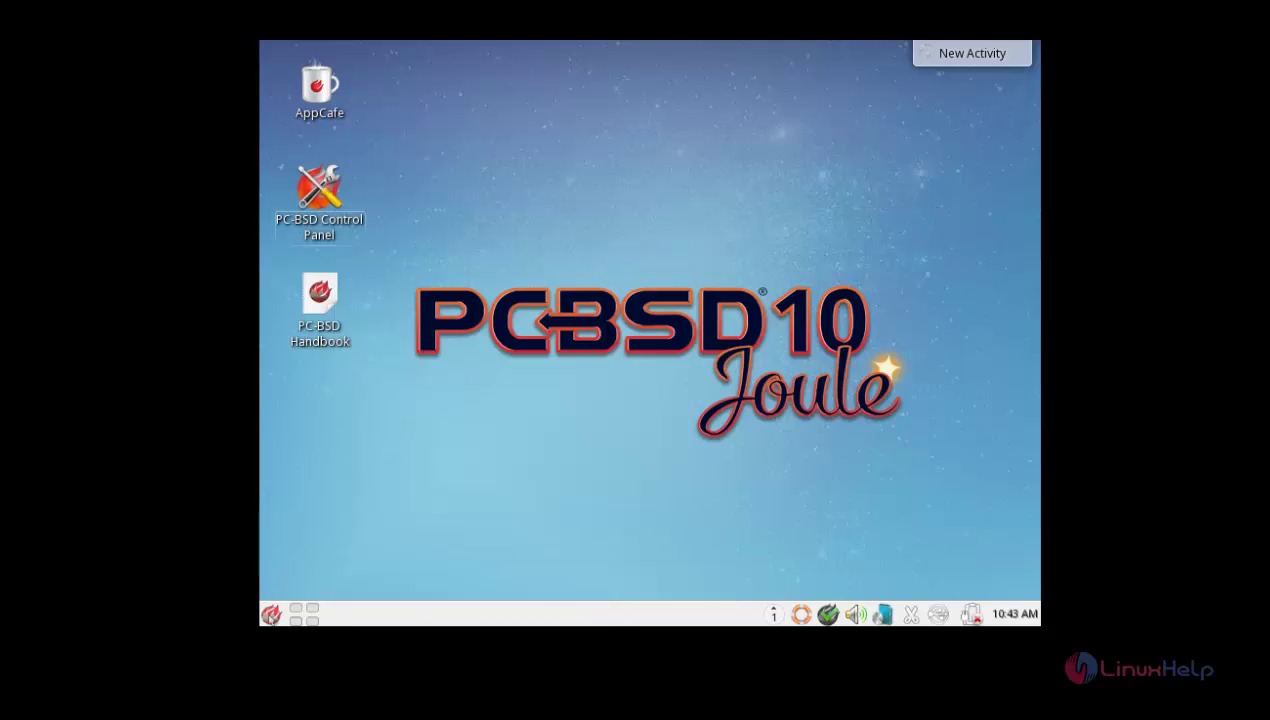
Step: Launch Konsole from the Kickoff menu's Favorites and shift its window slightly right
left_click(271, 613)
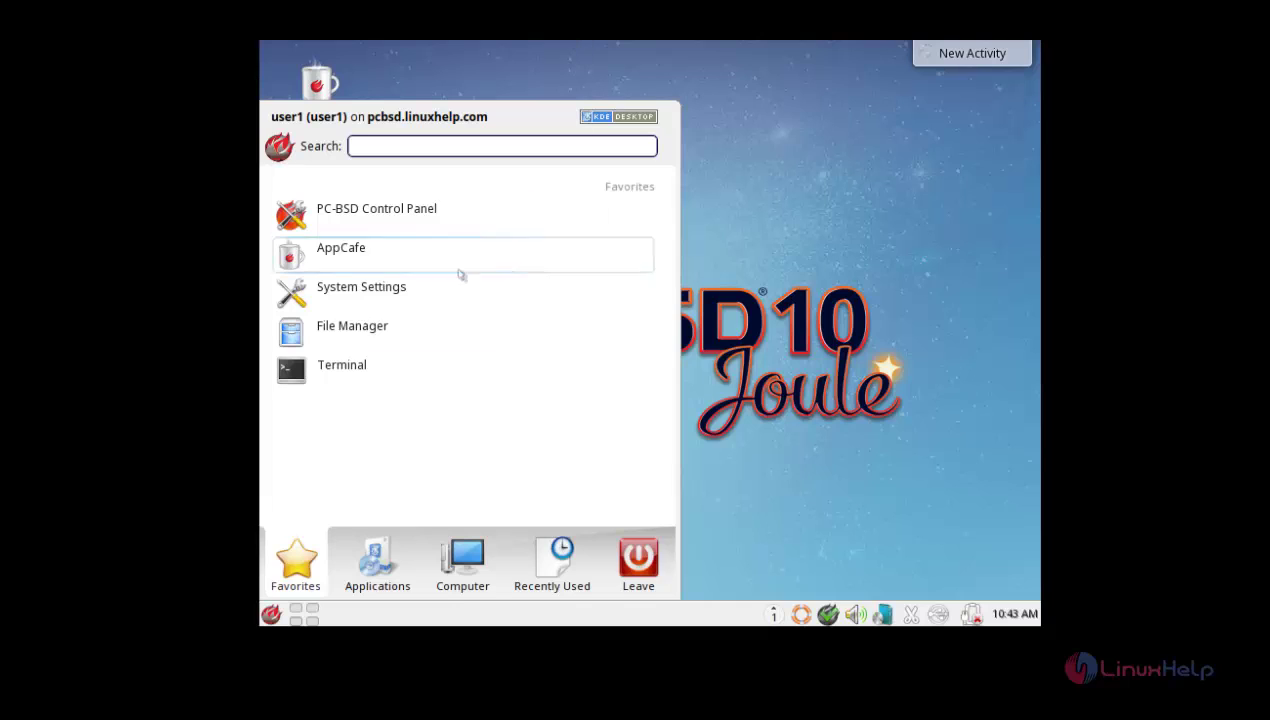
left_click(350, 379)
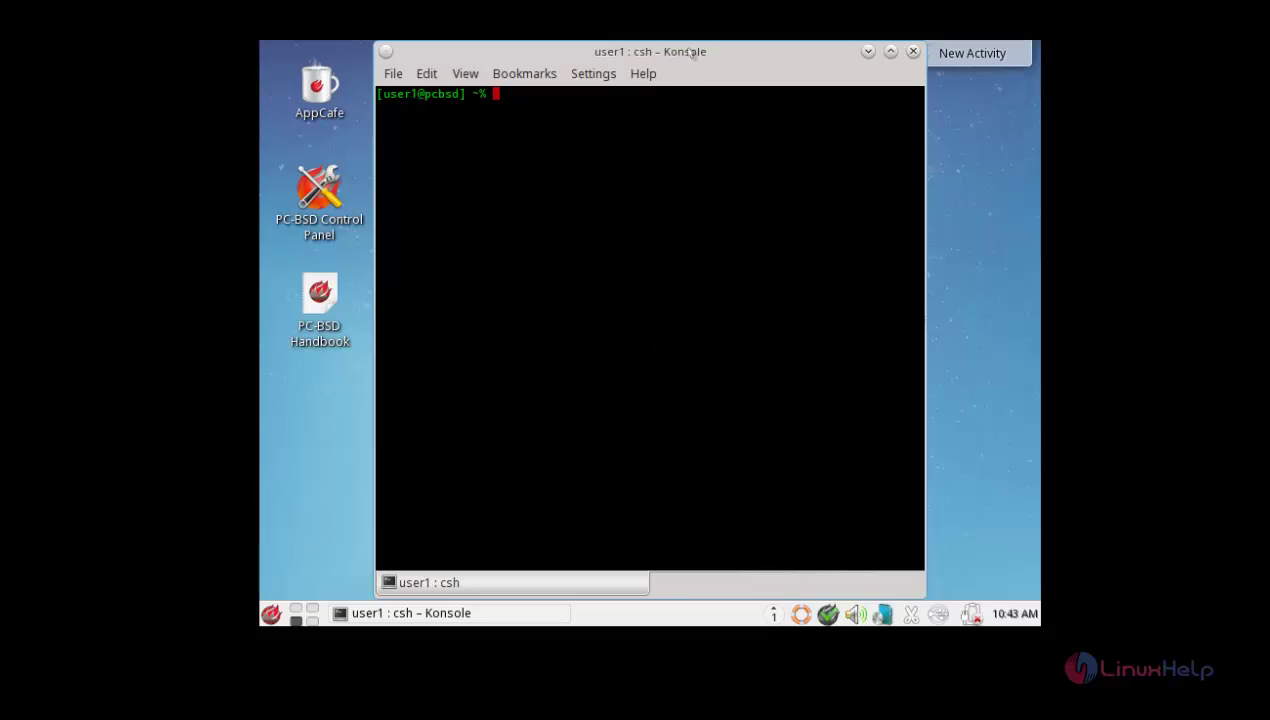
left_click_drag(688, 54, 708, 56)
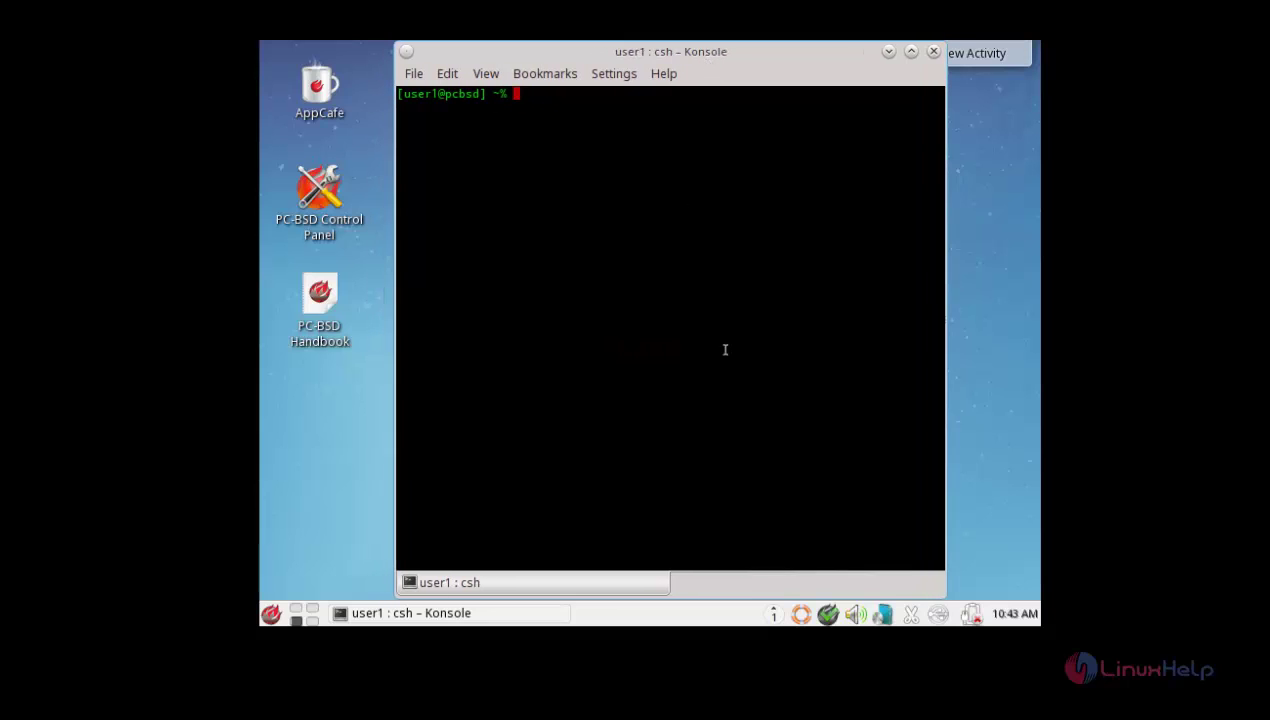